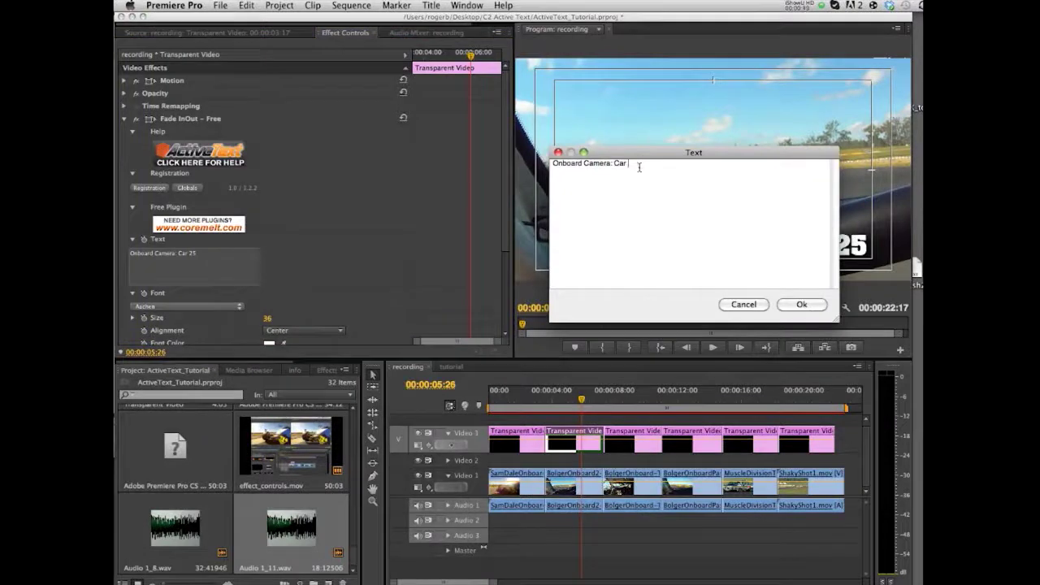
Confirm the second title as Car 32 and open the third transparent title clip
{"action": "left_click", "coordinate": [801, 304]}
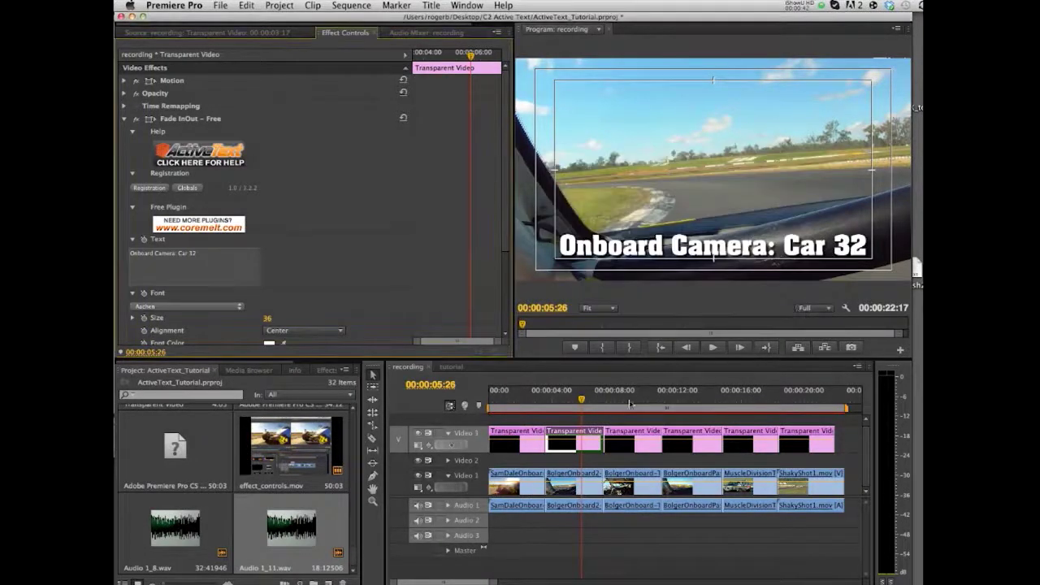
{"action": "left_click", "coordinate": [633, 400]}
{"action": "double_click", "coordinate": [644, 446]}
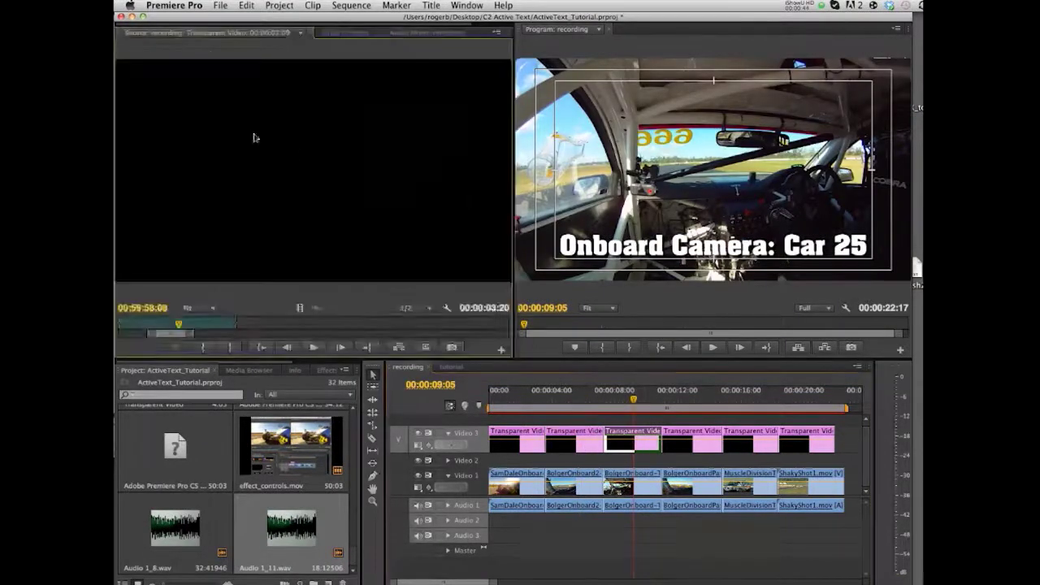
Change the third title clip's text to Car 45, then open the BolgerOnboardPassing2 clip
{"action": "left_click", "coordinate": [343, 37]}
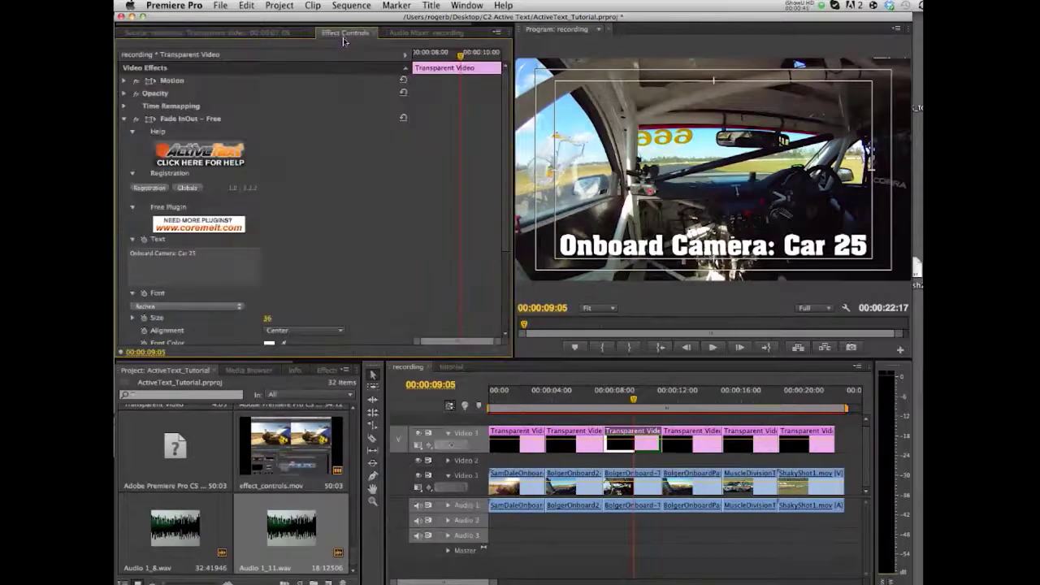
{"action": "left_click", "coordinate": [223, 268]}
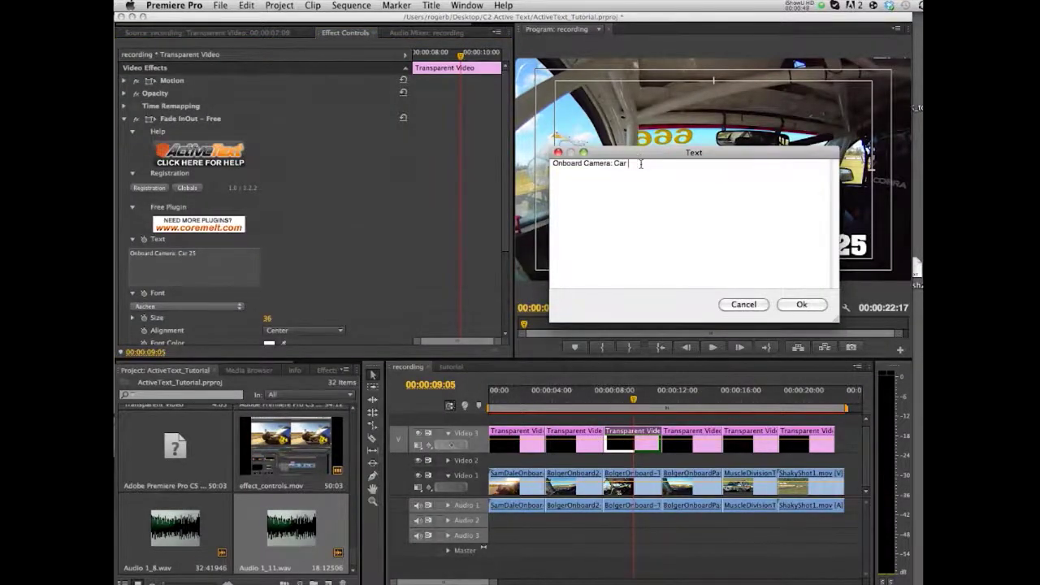
{"action": "left_click", "coordinate": [801, 305]}
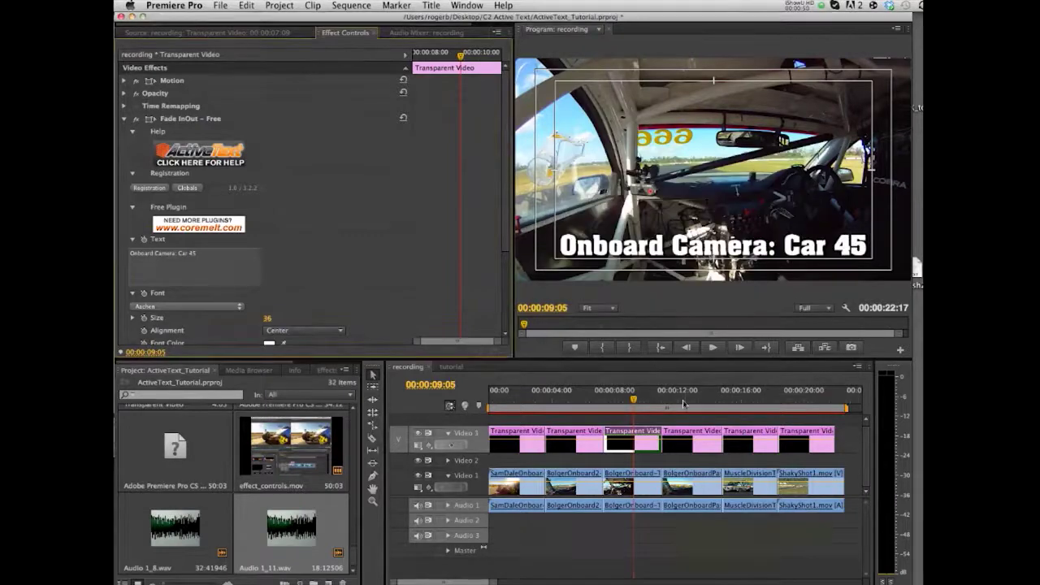
{"action": "left_click", "coordinate": [685, 400]}
{"action": "double_click", "coordinate": [701, 483]}
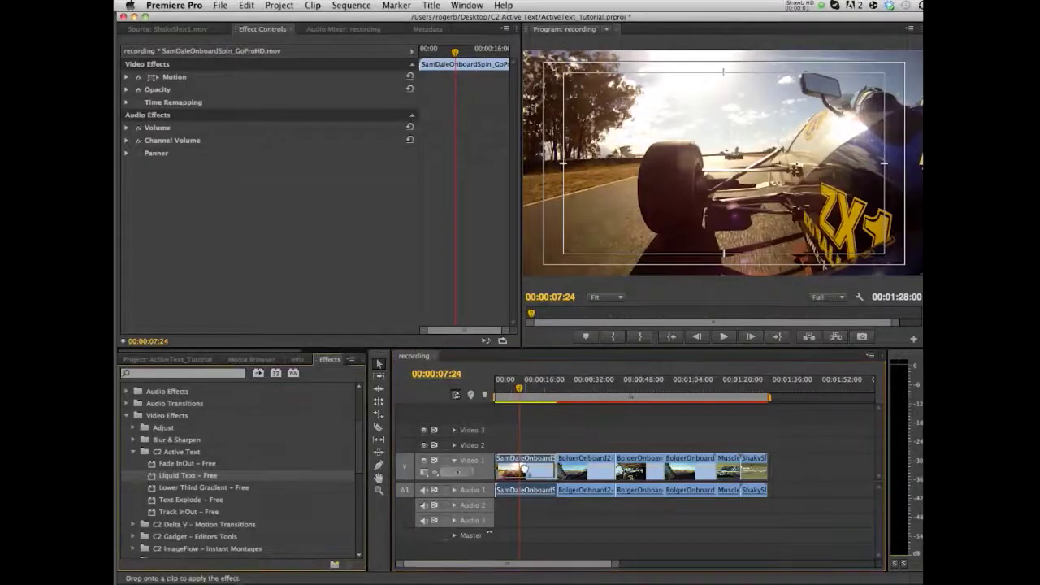
Try Liquid Text – Free on the first race clip, undo it, and create a 1280×720 Transparent Video
{"action": "left_click_drag", "start_coordinate": [524, 470], "coordinate": [524, 469]}
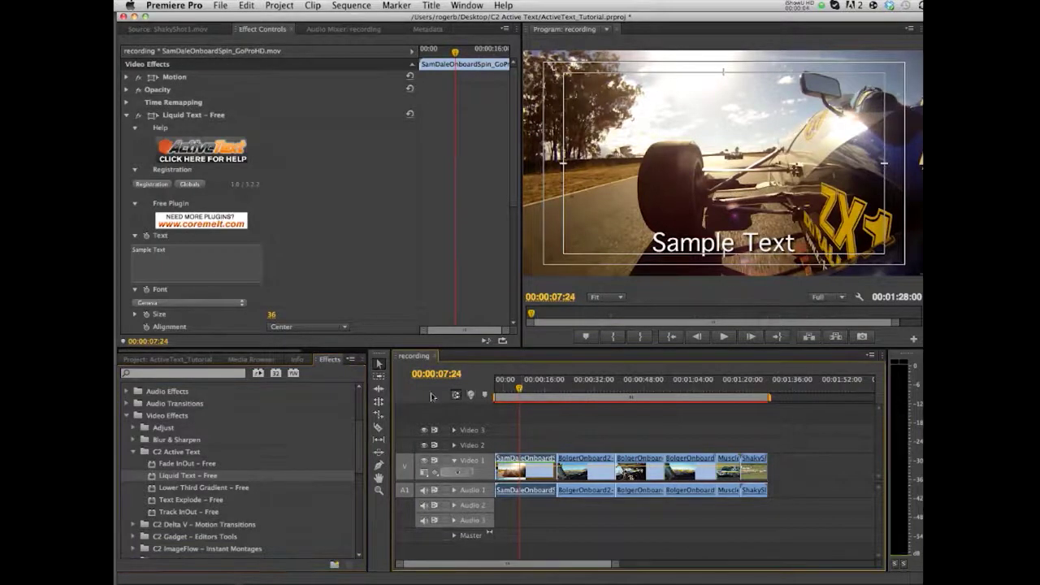
{"action": "key", "text": "super+z"}
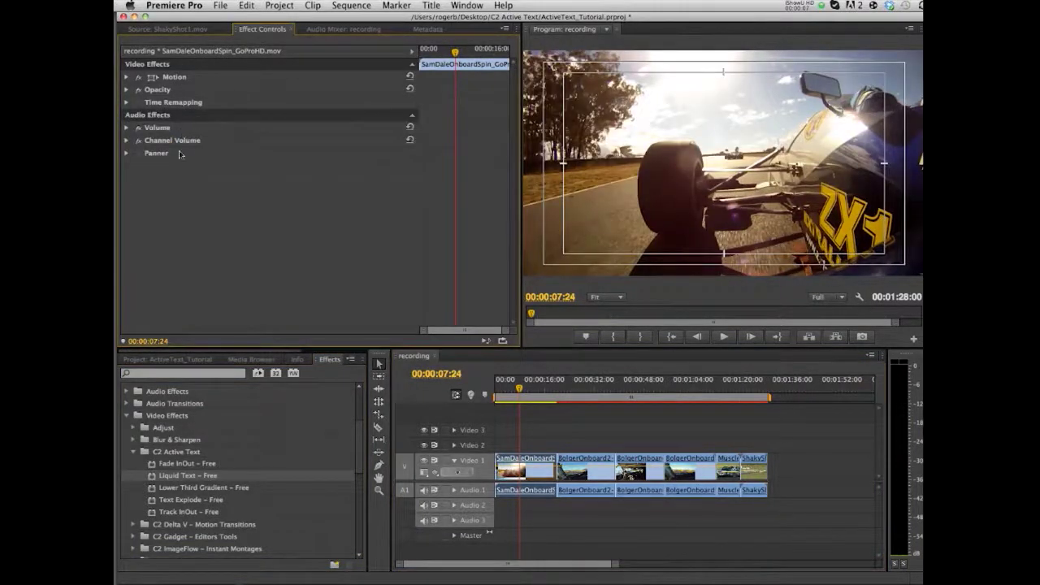
{"action": "left_click", "coordinate": [220, 6]}
{"action": "mouse_move", "coordinate": [243, 20]}
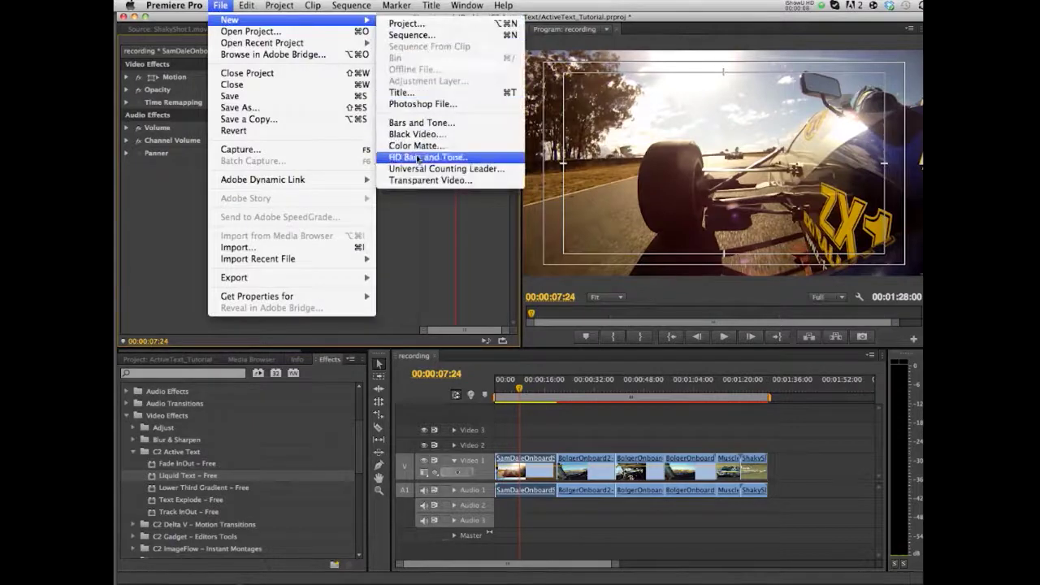
{"action": "left_click", "coordinate": [410, 180]}
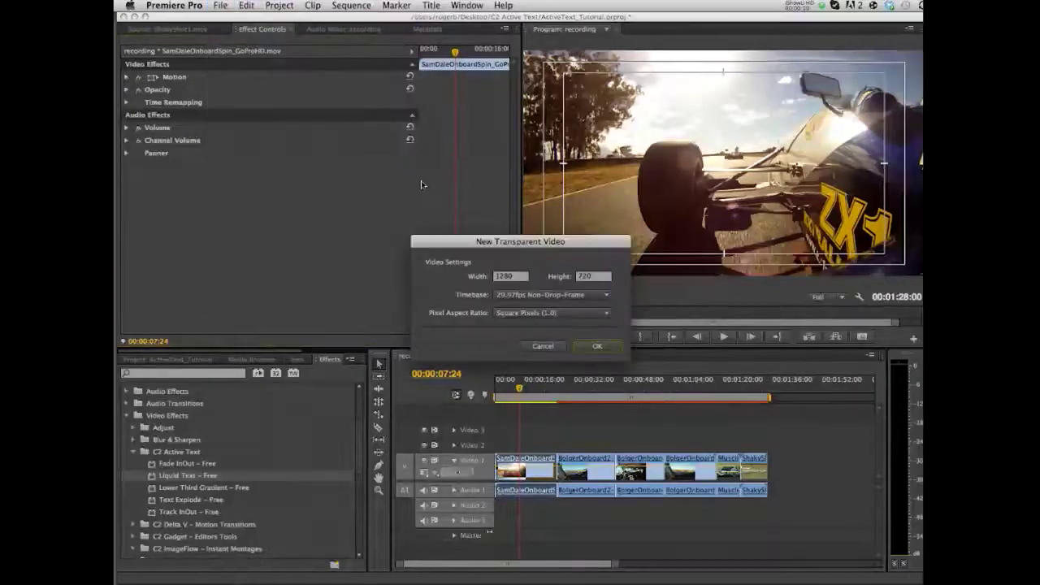
{"action": "left_click", "coordinate": [597, 348]}
Place the Transparent Video on Video 2 at the start and apply Fade InOut – Free to it
{"action": "left_click", "coordinate": [167, 359]}
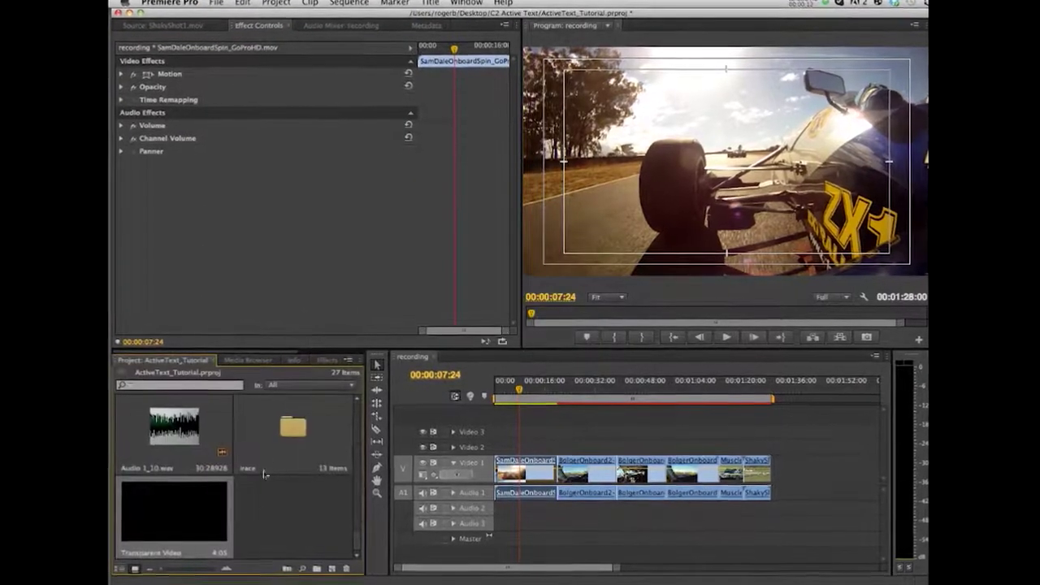
{"action": "left_click_drag", "start_coordinate": [179, 518], "coordinate": [528, 453]}
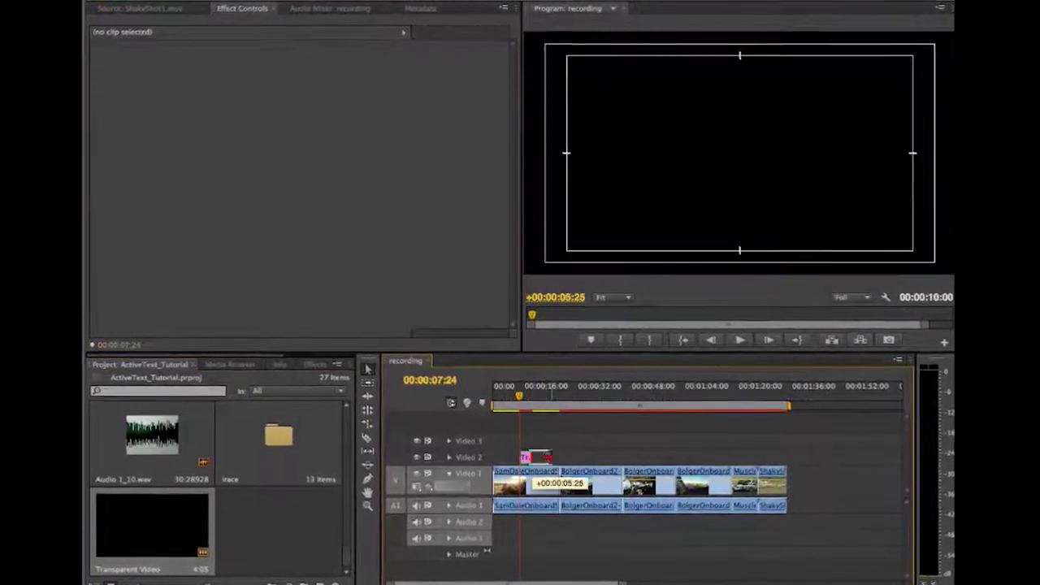
{"action": "left_click", "coordinate": [539, 397]}
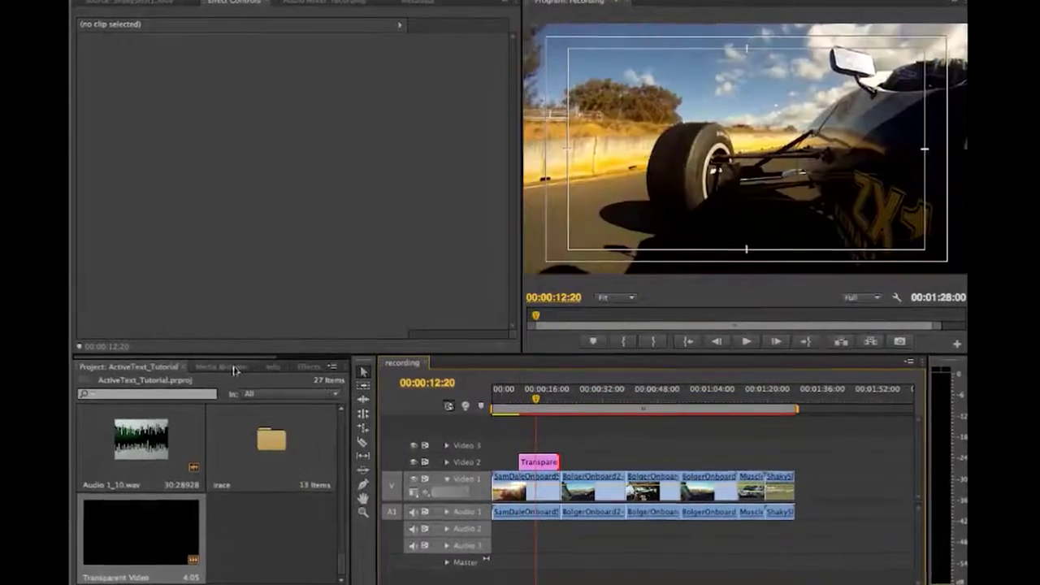
{"action": "left_click", "coordinate": [226, 366]}
{"action": "left_click", "coordinate": [311, 365]}
{"action": "left_click_drag", "start_coordinate": [138, 485], "coordinate": [538, 468]}
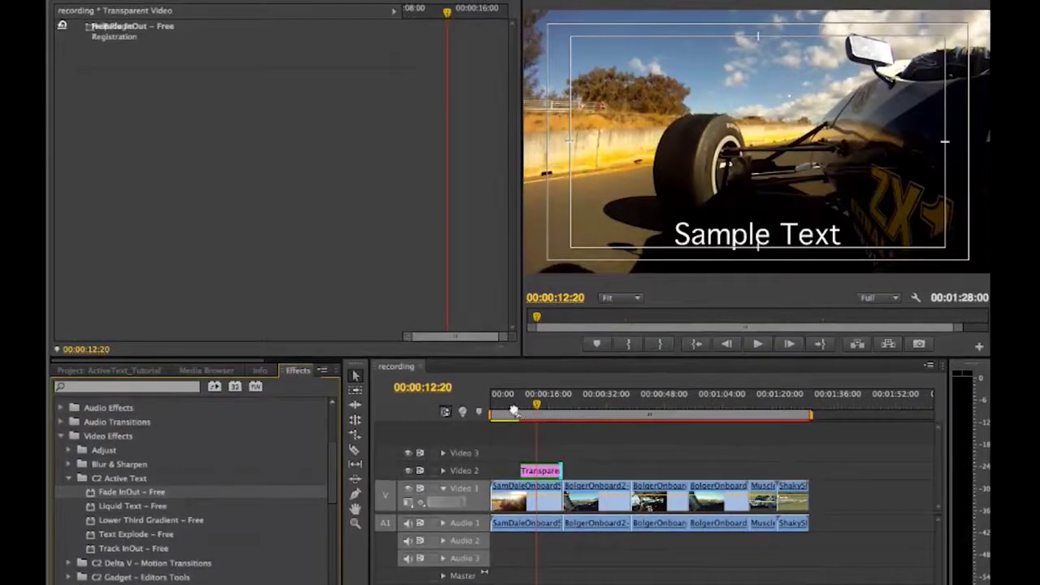
Preview the sequence, then set the transparent clip's title text to 'Onboard Camera: Car 25'
{"action": "left_click", "coordinate": [511, 411]}
{"action": "key", "text": "space"}
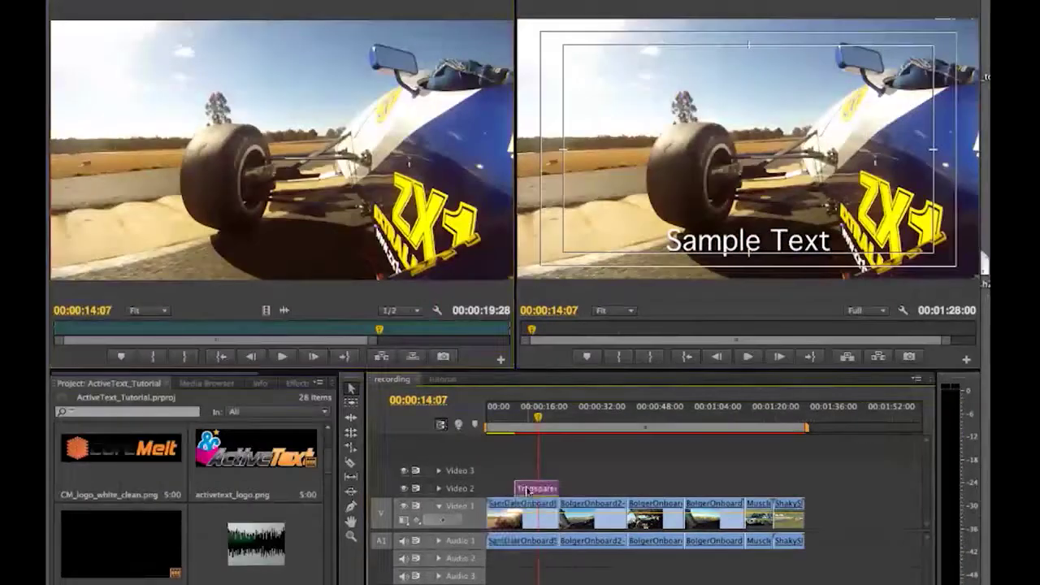
{"action": "double_click", "coordinate": [526, 490]}
{"action": "left_click", "coordinate": [317, 1]}
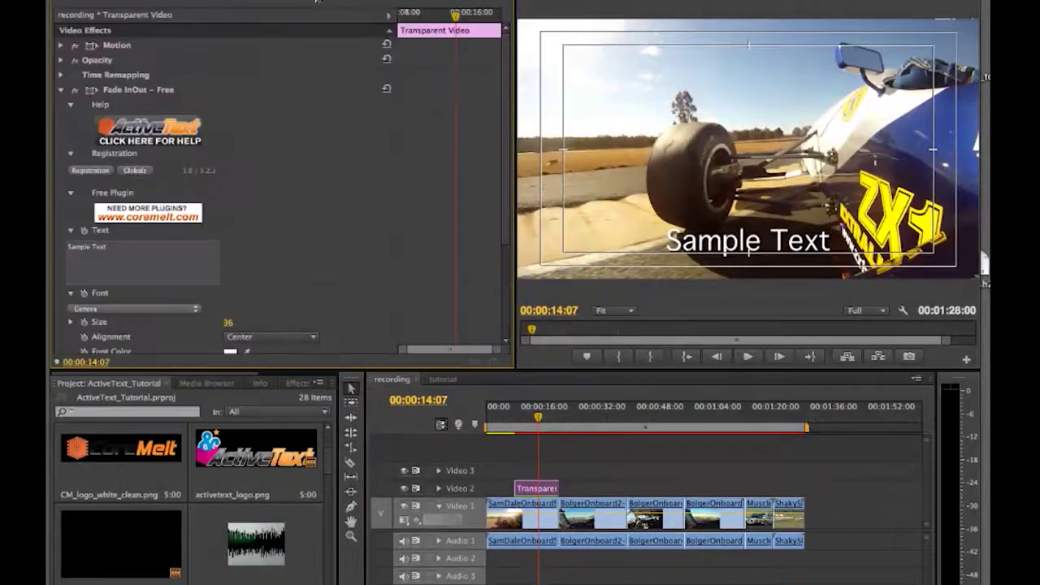
{"action": "scroll", "coordinate": [501, 166], "scroll_direction": "down", "scroll_amount": 1}
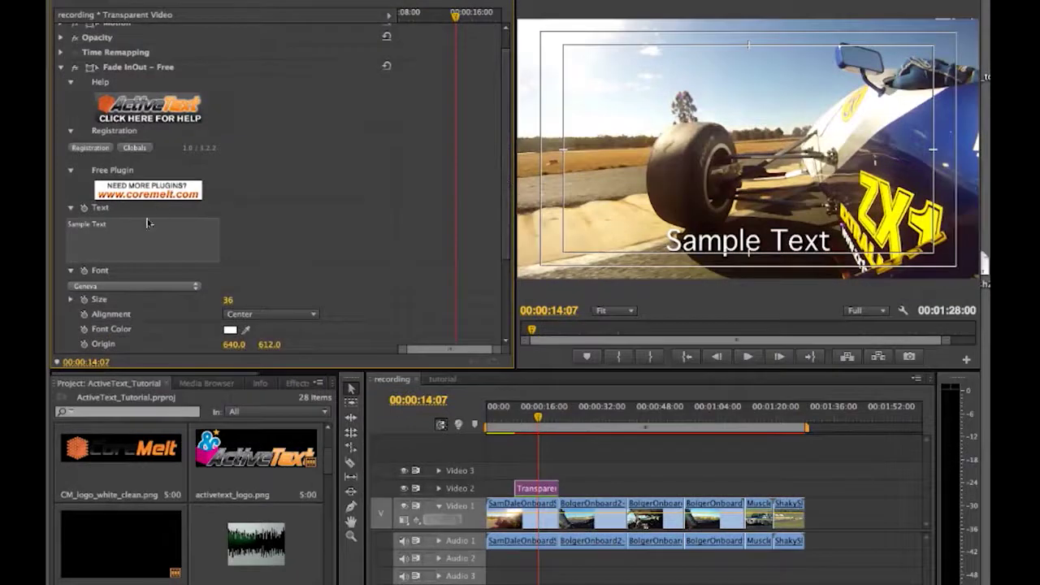
{"action": "left_click", "coordinate": [125, 232]}
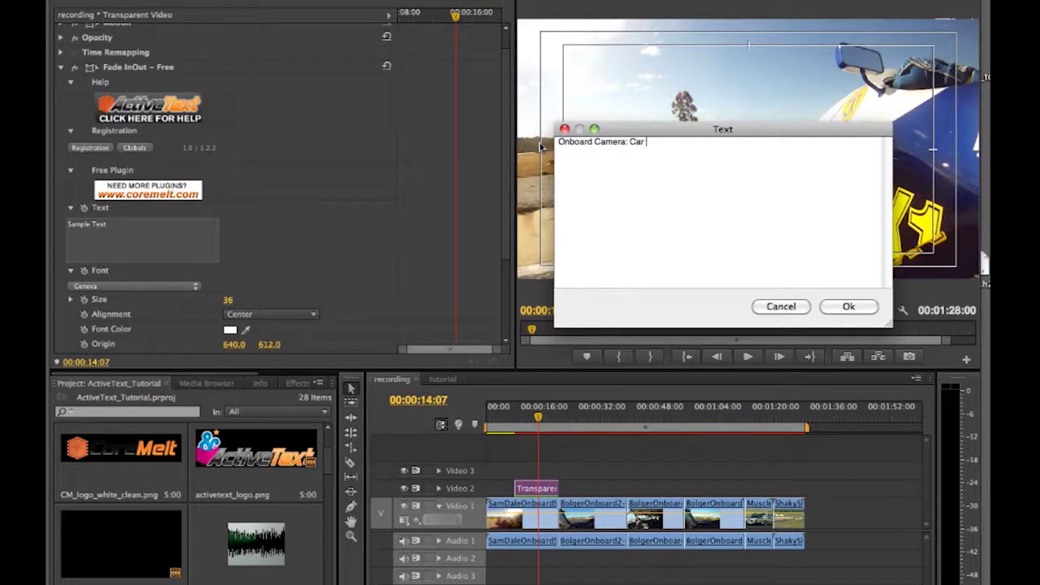
{"action": "left_click", "coordinate": [849, 308]}
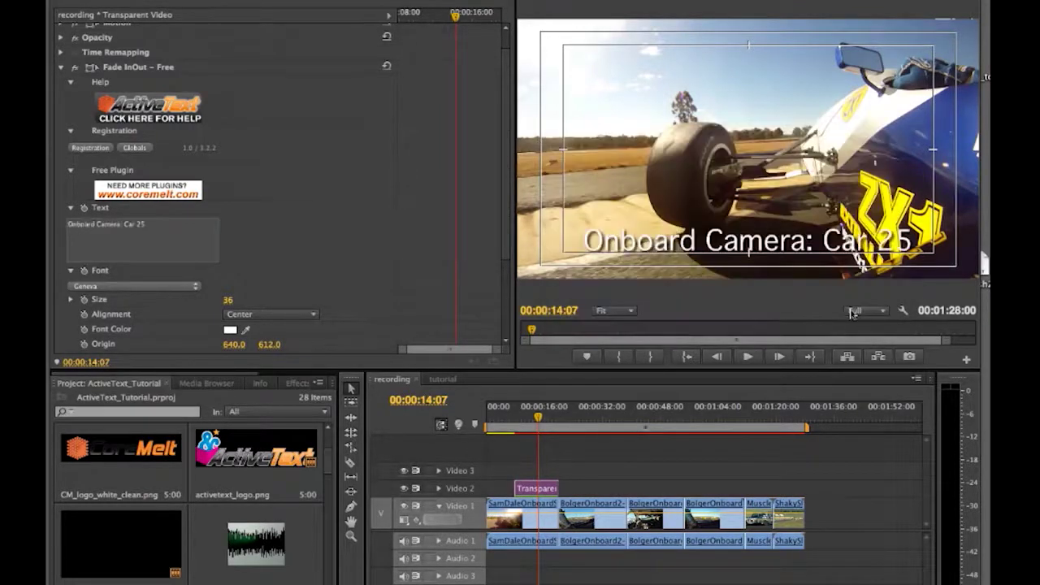
Set the title font to Aachen and adjust the title clip's start edge
{"action": "left_click", "coordinate": [536, 422]}
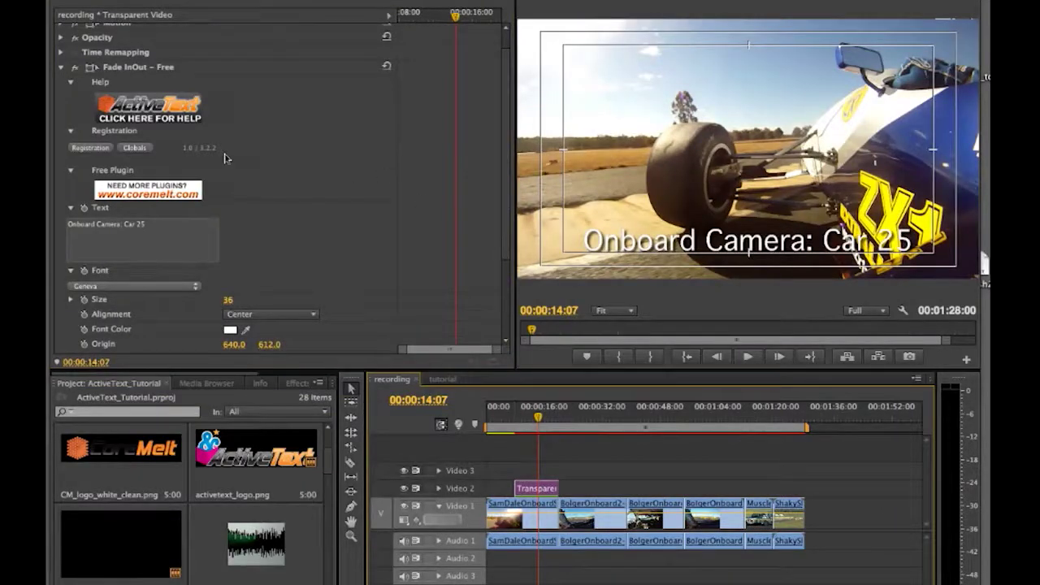
{"action": "left_click", "coordinate": [135, 297]}
{"action": "left_click", "coordinate": [135, 288]}
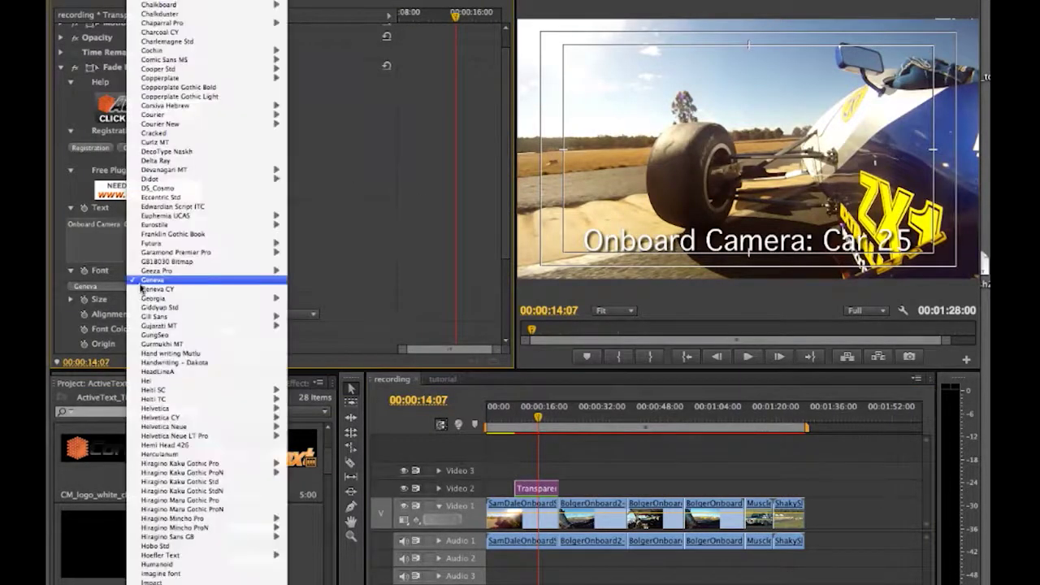
{"action": "scroll", "coordinate": [197, 114], "scroll_direction": "up", "scroll_amount": 10}
{"action": "scroll", "coordinate": [197, 113], "scroll_direction": "up", "scroll_amount": 10}
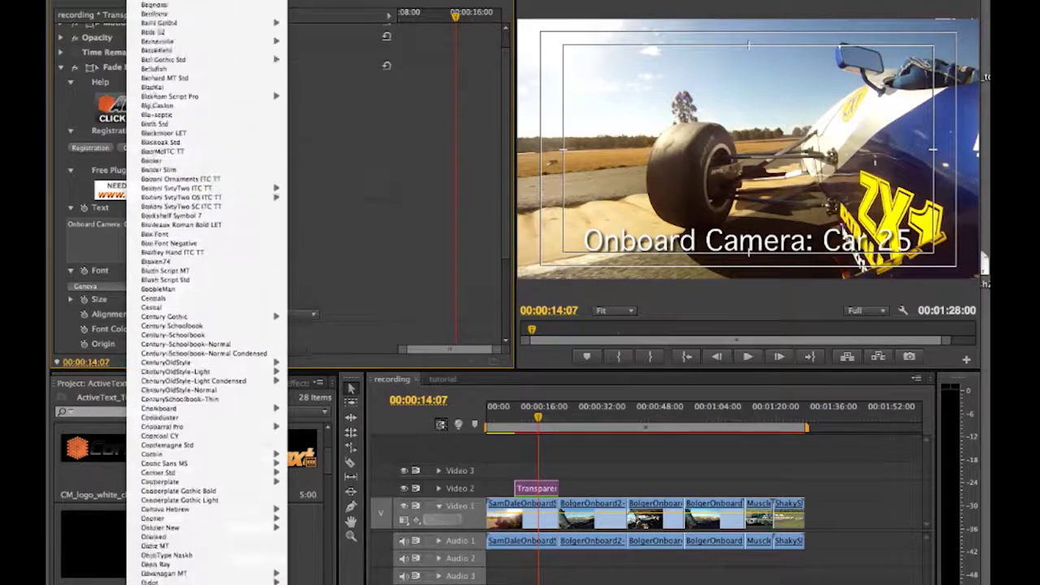
{"action": "left_click", "coordinate": [158, 6]}
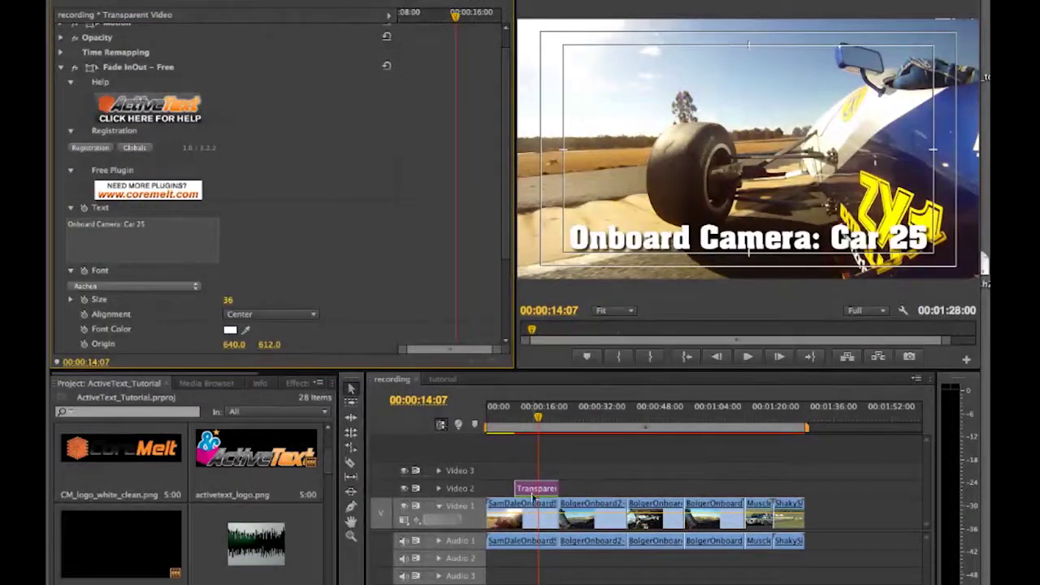
{"action": "left_click_drag", "start_coordinate": [526, 492], "coordinate": [520, 490]}
Play from just before the title to check 'Onboard Camera: Car 25' over the opening footage
{"action": "left_click", "coordinate": [520, 419]}
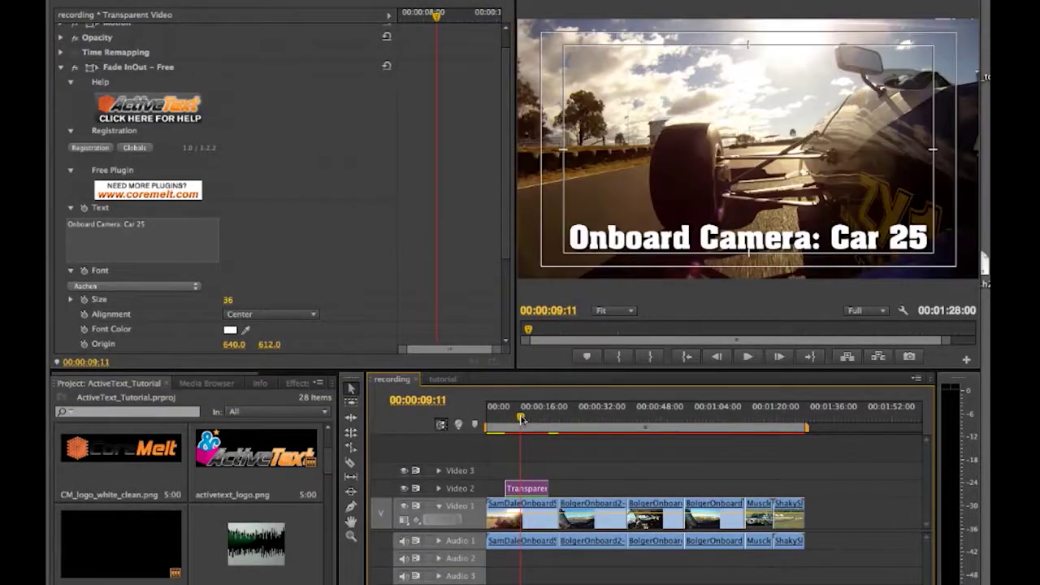
{"action": "left_click_drag", "start_coordinate": [504, 221], "coordinate": [504, 299]}
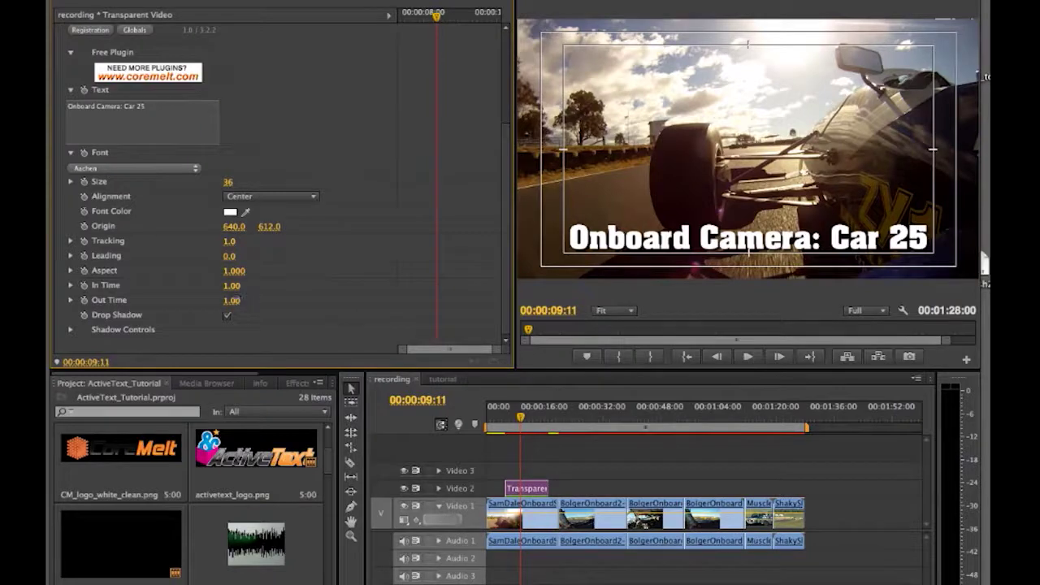
{"action": "left_click", "coordinate": [497, 428]}
{"action": "key", "text": "space"}
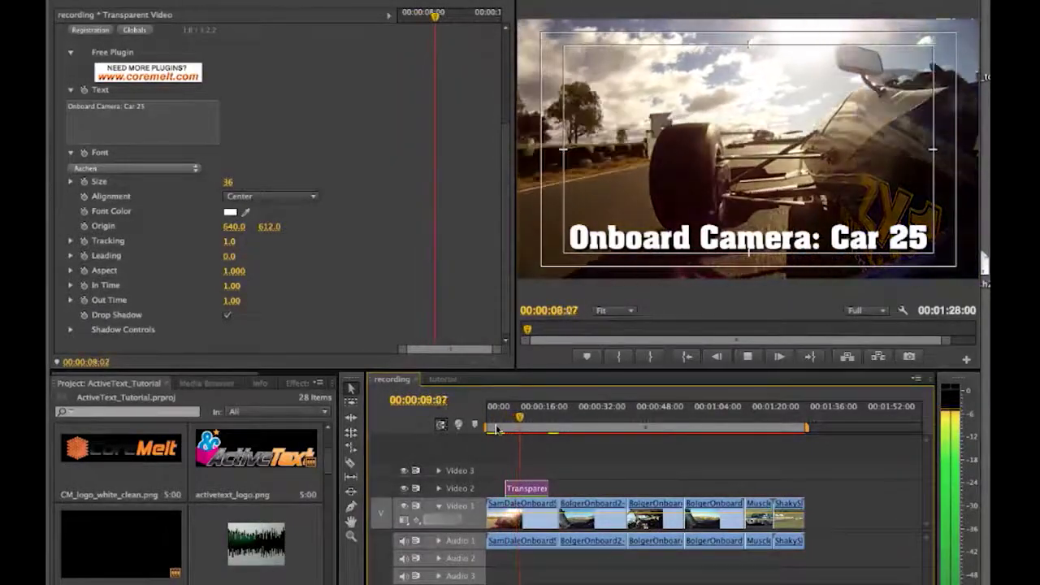
{"action": "left_click", "coordinate": [497, 429]}
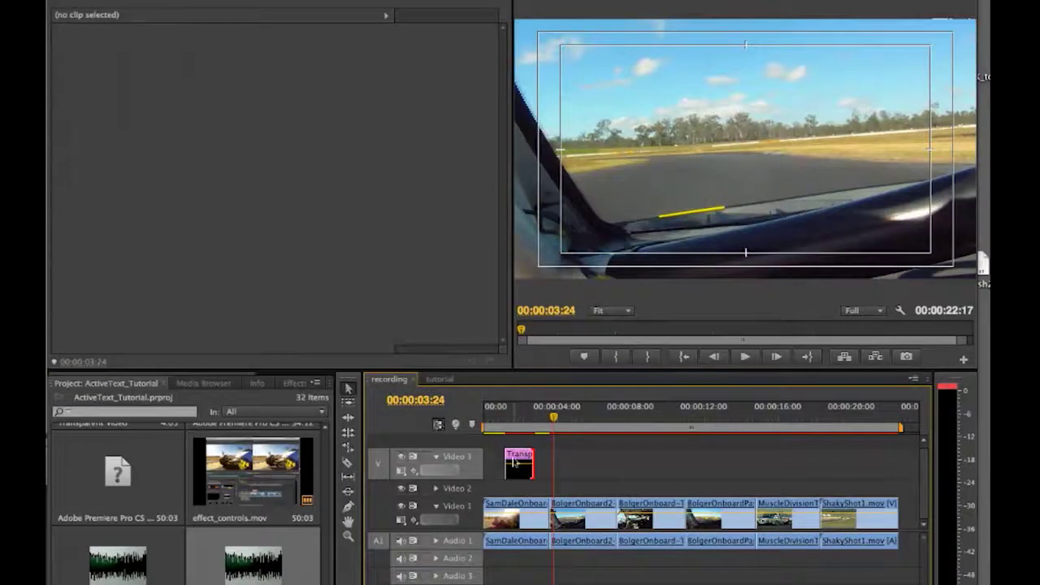
Trim the Video 3 title clip to start slightly earlier and end slightly later
{"action": "left_click", "coordinate": [518, 459]}
{"action": "left_click_drag", "start_coordinate": [507, 461], "coordinate": [549, 460]}
{"action": "left_click", "coordinate": [525, 421]}
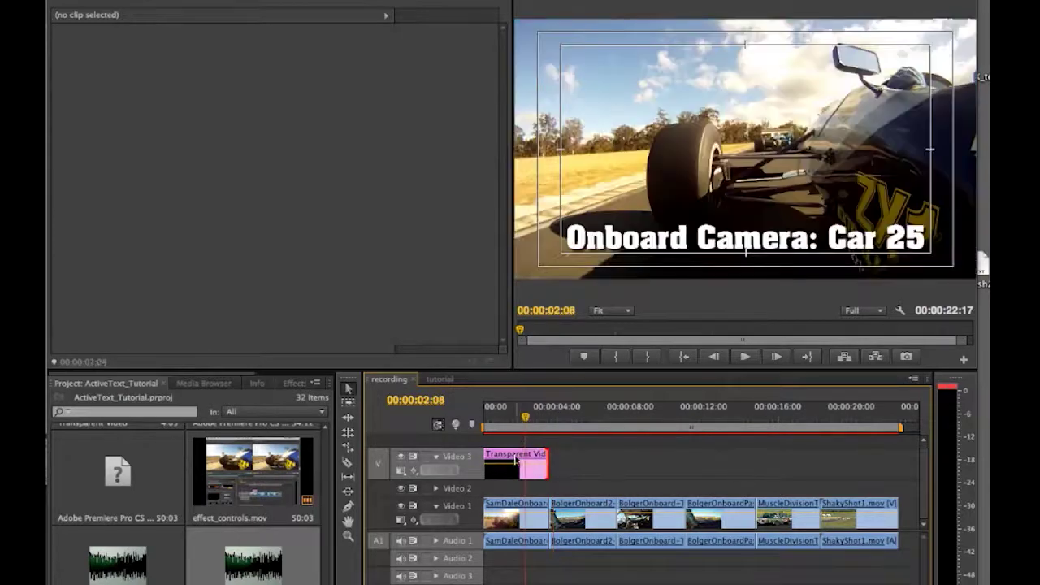
{"action": "left_click", "coordinate": [515, 461]}
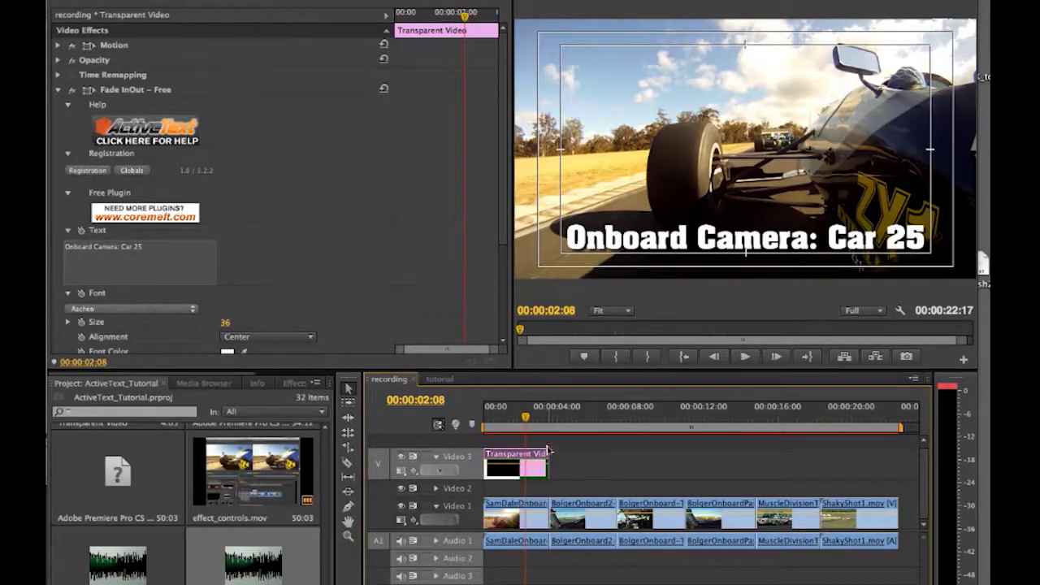
Paste five more copies of the title clip on Video 3 at the successive race clips
{"action": "left_click", "coordinate": [555, 420]}
{"action": "left_click_drag", "start_coordinate": [554, 420], "coordinate": [549, 420]}
{"action": "key", "text": "ctrl+v"}
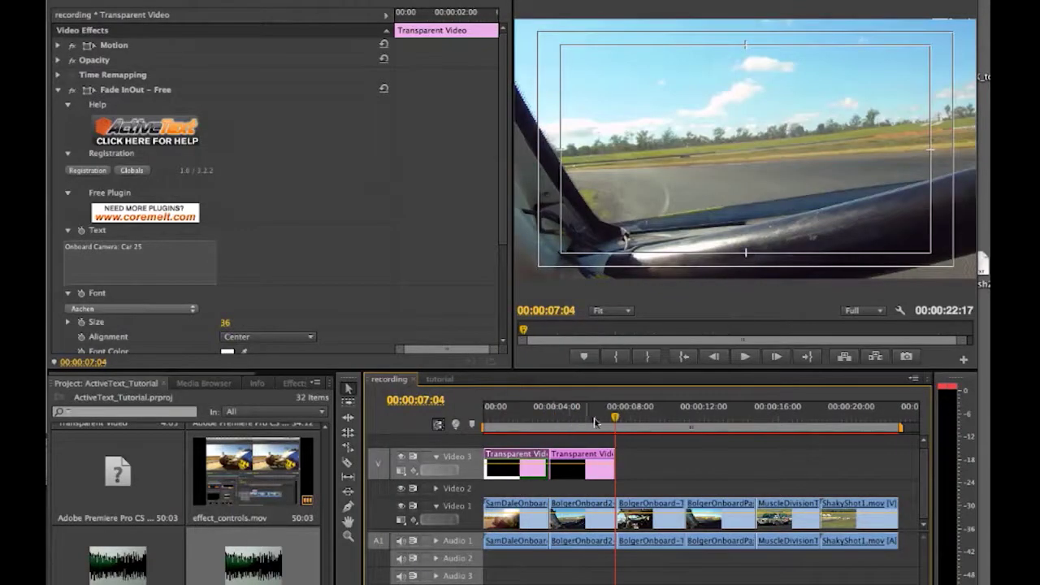
{"action": "key", "text": "space"}
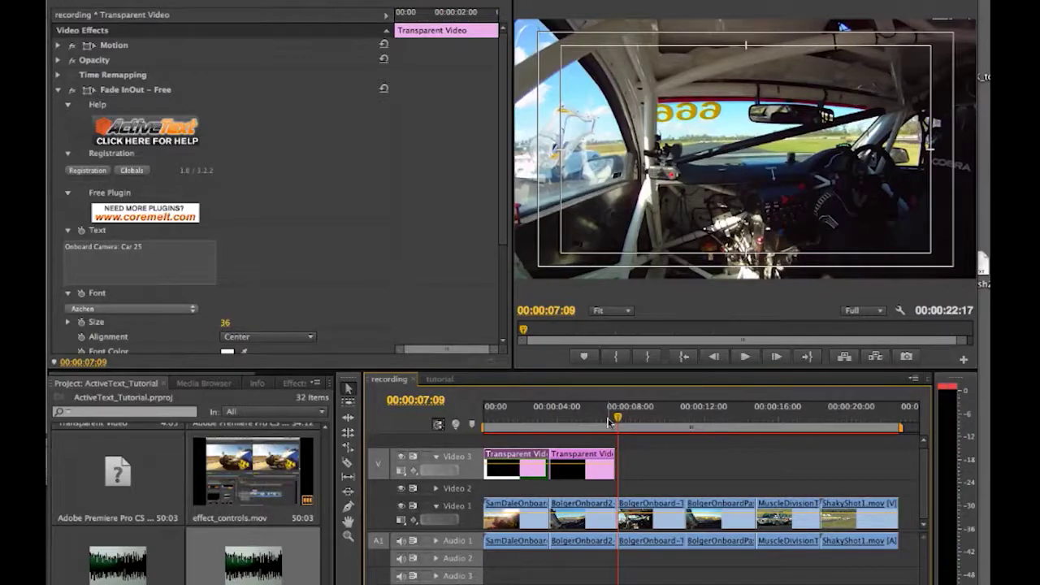
{"action": "key", "text": "ctrl+v"}
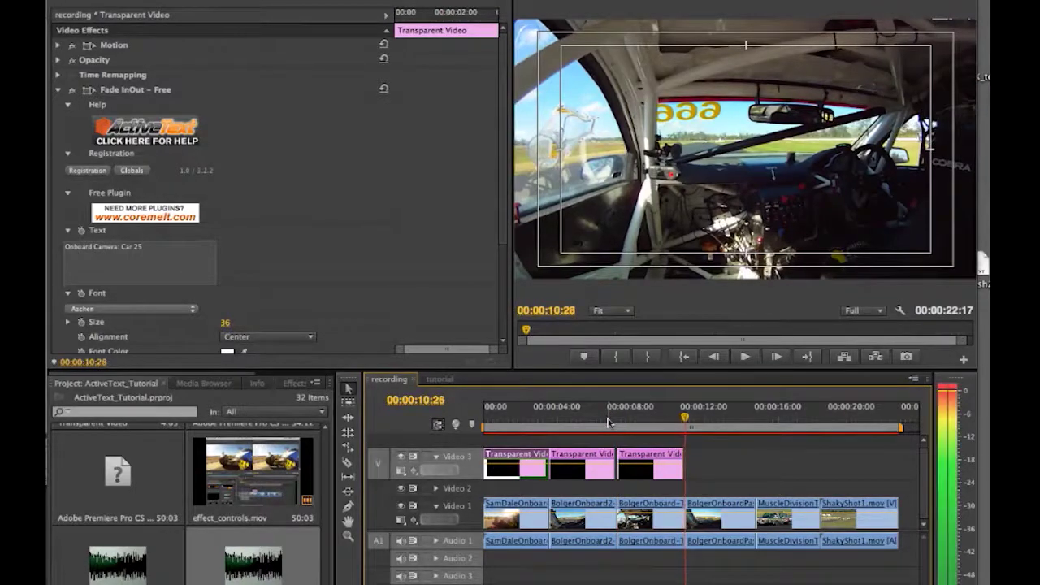
{"action": "key", "text": "ctrl+v"}
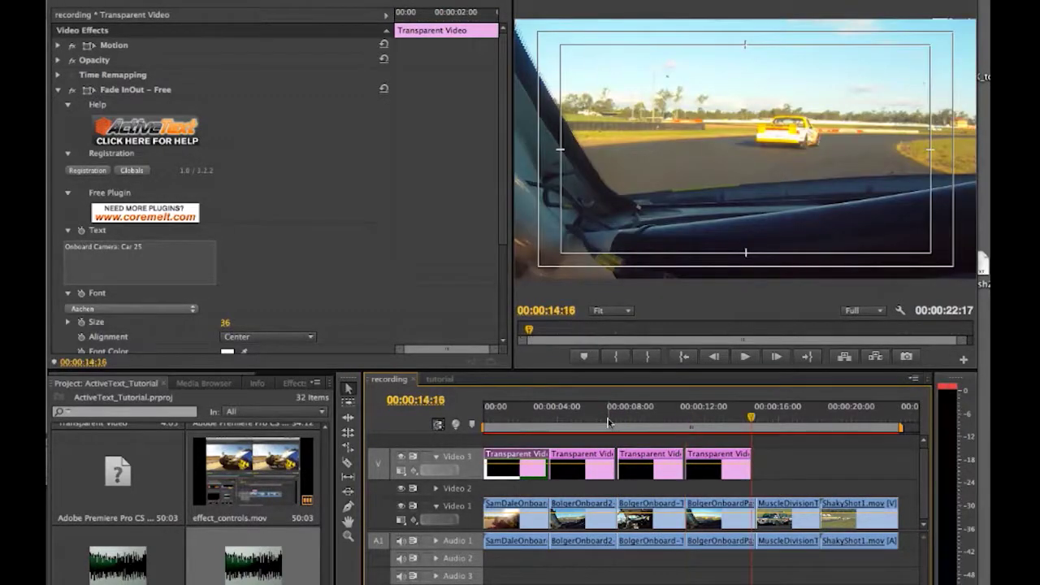
{"action": "key", "text": "Right"}
{"action": "key", "text": "Right"}
{"action": "key", "text": "Right"}
{"action": "key", "text": "Right"}
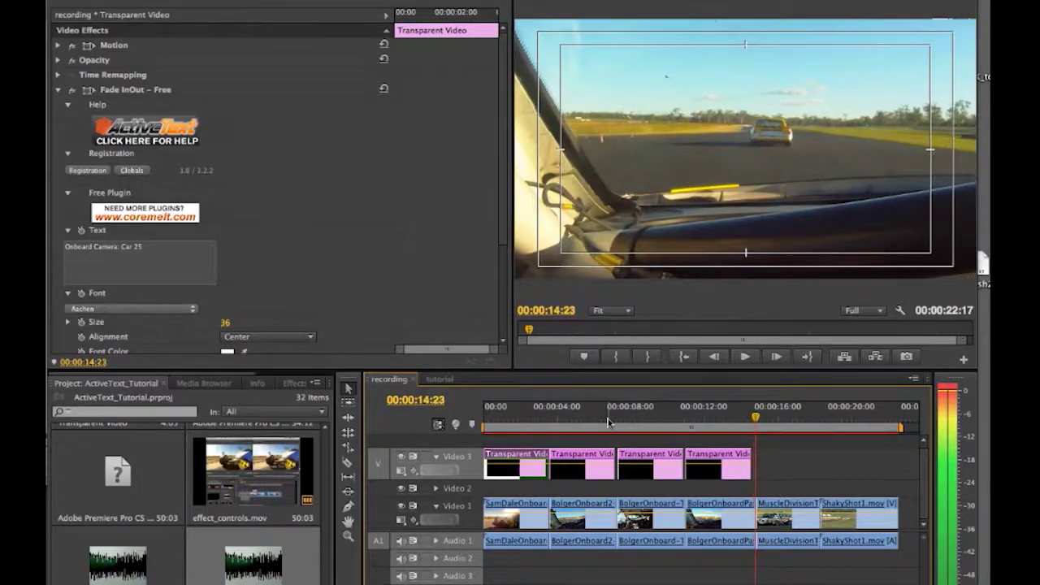
{"action": "key", "text": "ctrl+v"}
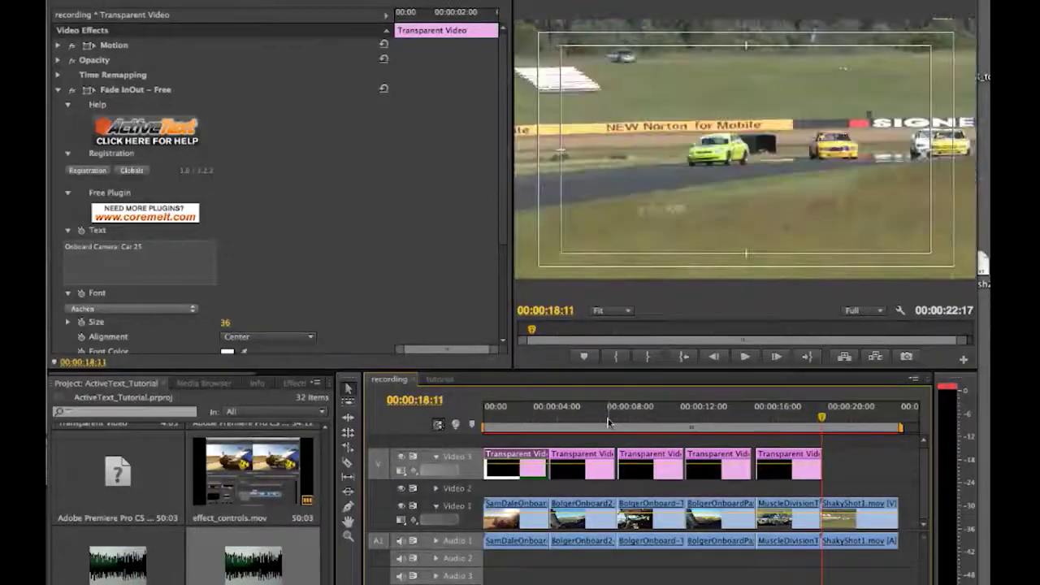
{"action": "key", "text": "ctrl+v"}
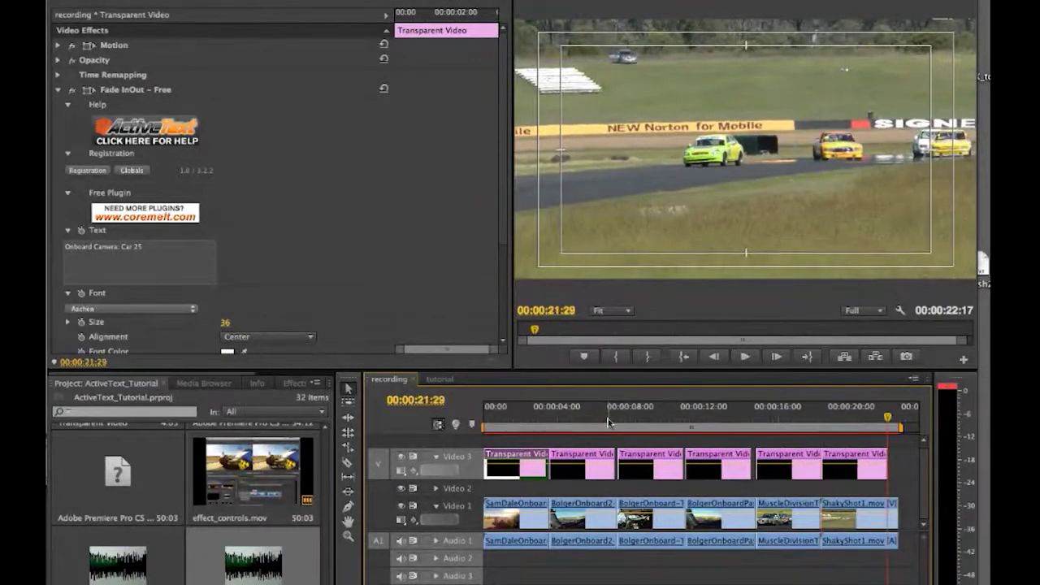
Select the second title clip and show its effect settings
{"action": "left_click", "coordinate": [574, 421]}
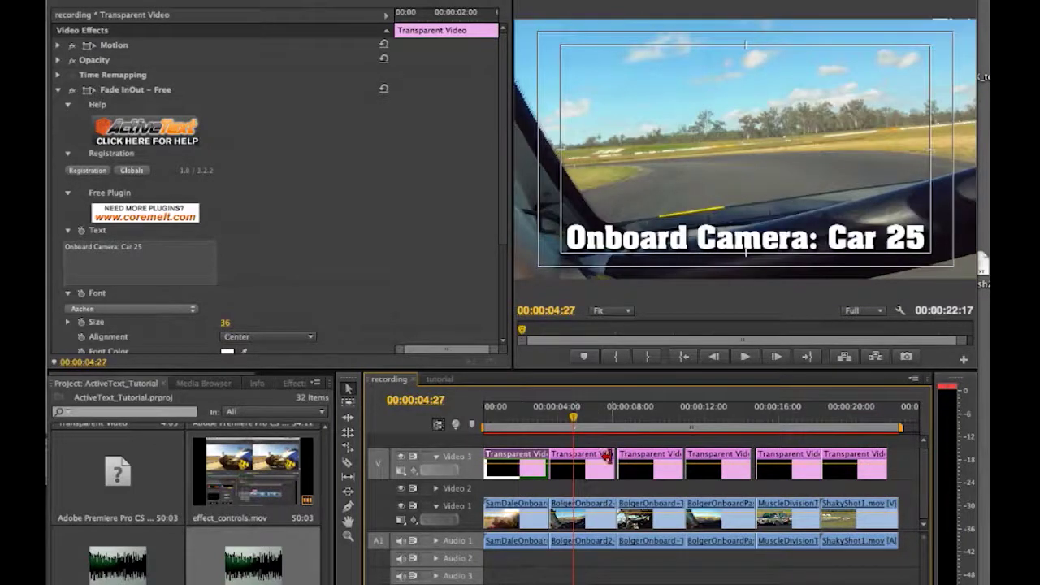
{"action": "left_click", "coordinate": [610, 456]}
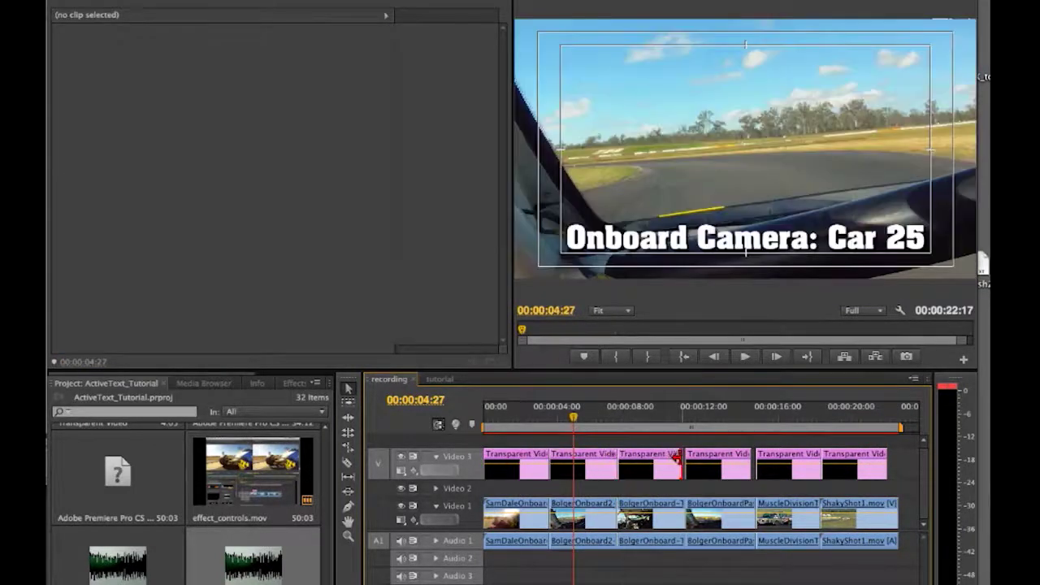
{"action": "left_click", "coordinate": [681, 458]}
{"action": "left_click", "coordinate": [754, 459]}
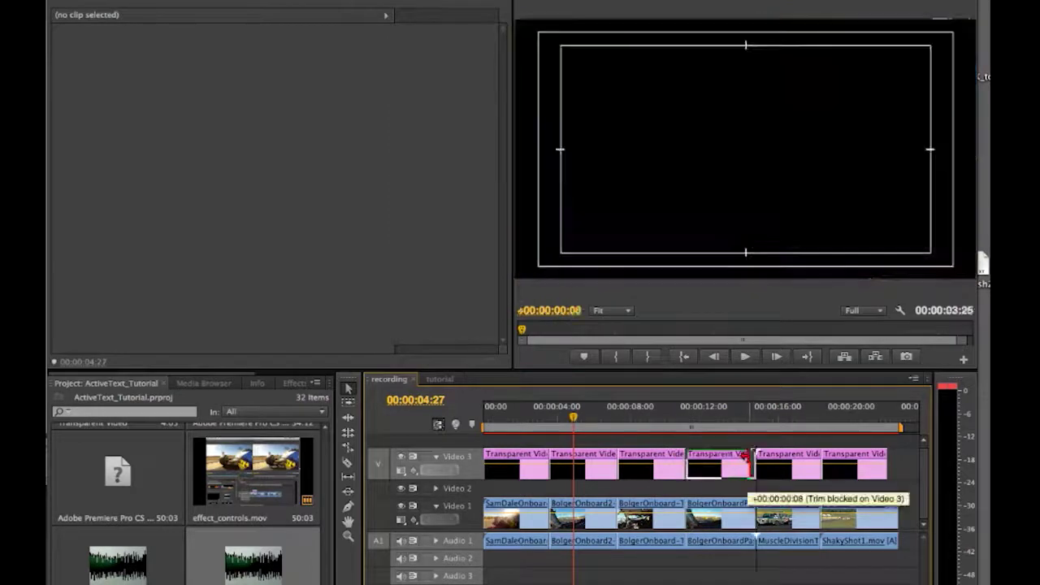
{"action": "left_click", "coordinate": [591, 422]}
{"action": "double_click", "coordinate": [583, 469]}
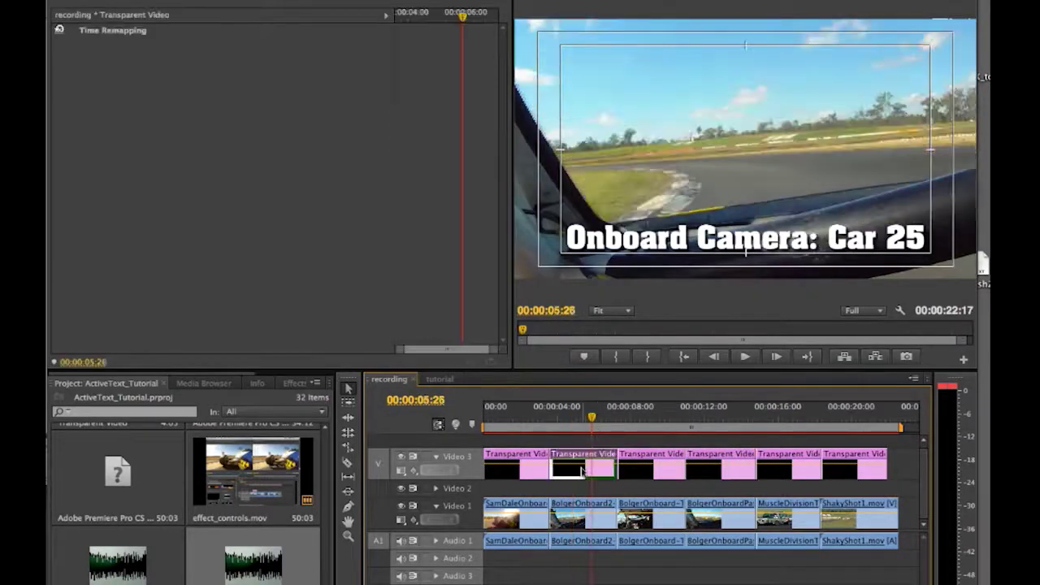
{"action": "left_click", "coordinate": [328, 2]}
Set the second title to Car 32 and the third title to Car 45
{"action": "left_click", "coordinate": [150, 253]}
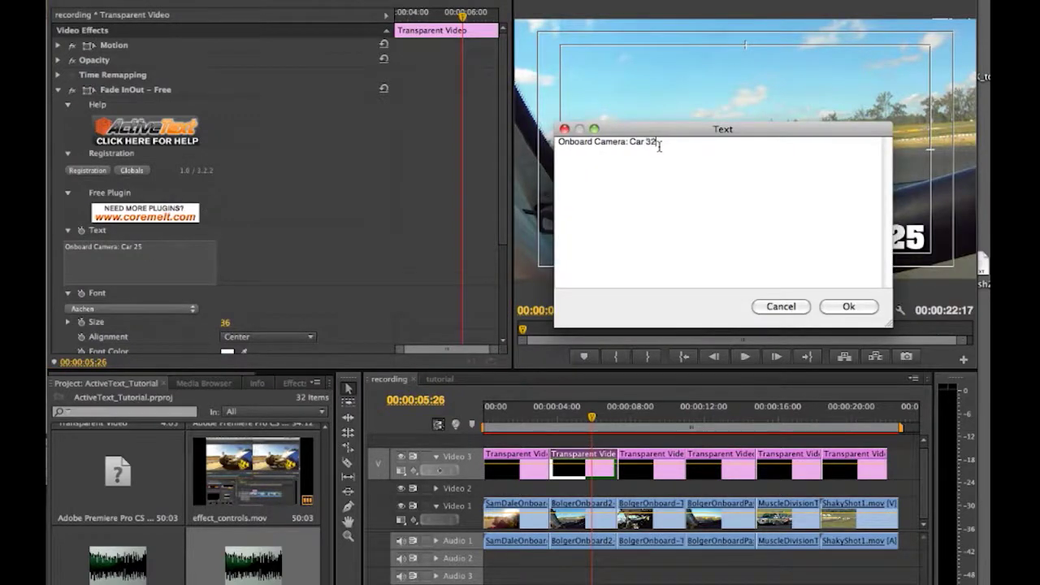
{"action": "left_click", "coordinate": [848, 308]}
{"action": "left_click", "coordinate": [652, 418]}
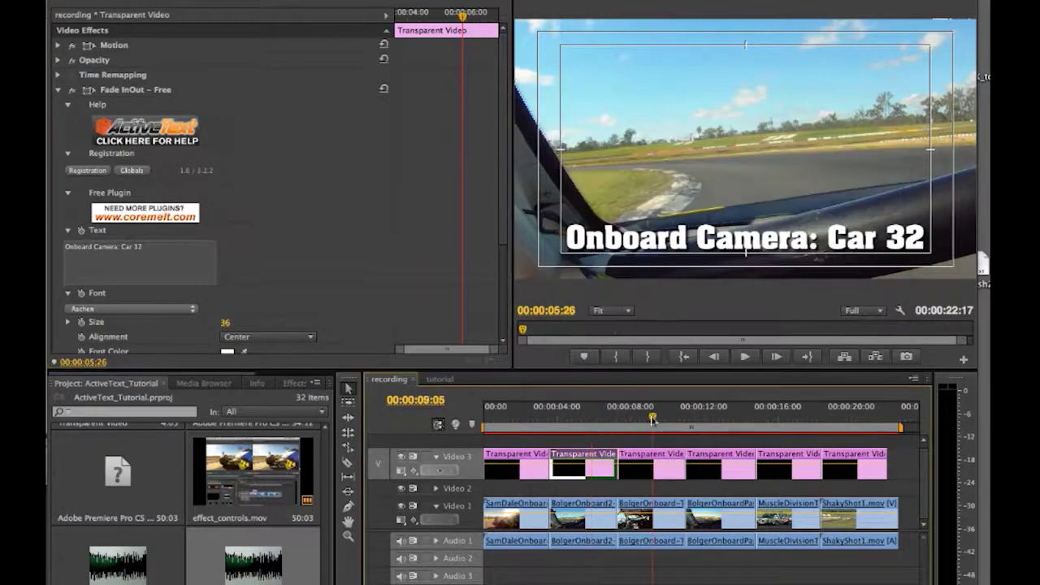
{"action": "double_click", "coordinate": [666, 469]}
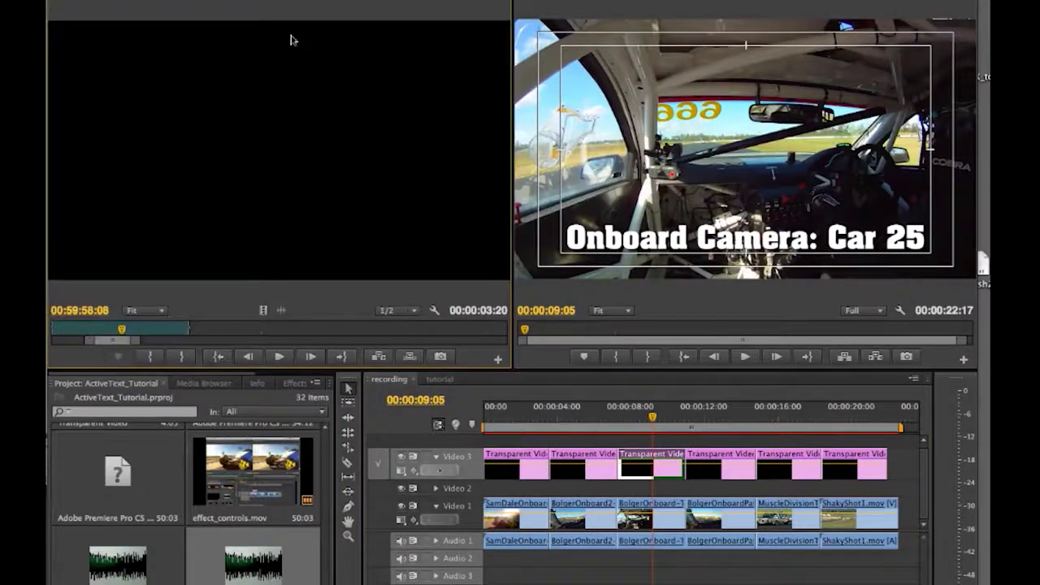
{"action": "left_click", "coordinate": [315, 1]}
{"action": "left_click", "coordinate": [173, 264]}
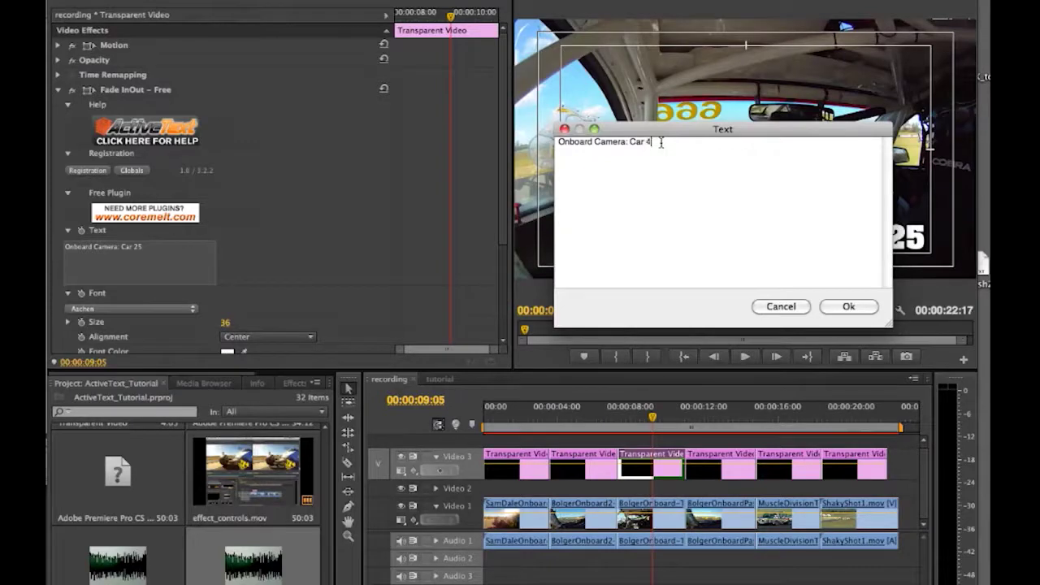
{"action": "left_click", "coordinate": [848, 306]}
Change the fourth title clip's text to 'Onboard Camera: Car 38'
{"action": "left_click", "coordinate": [713, 419]}
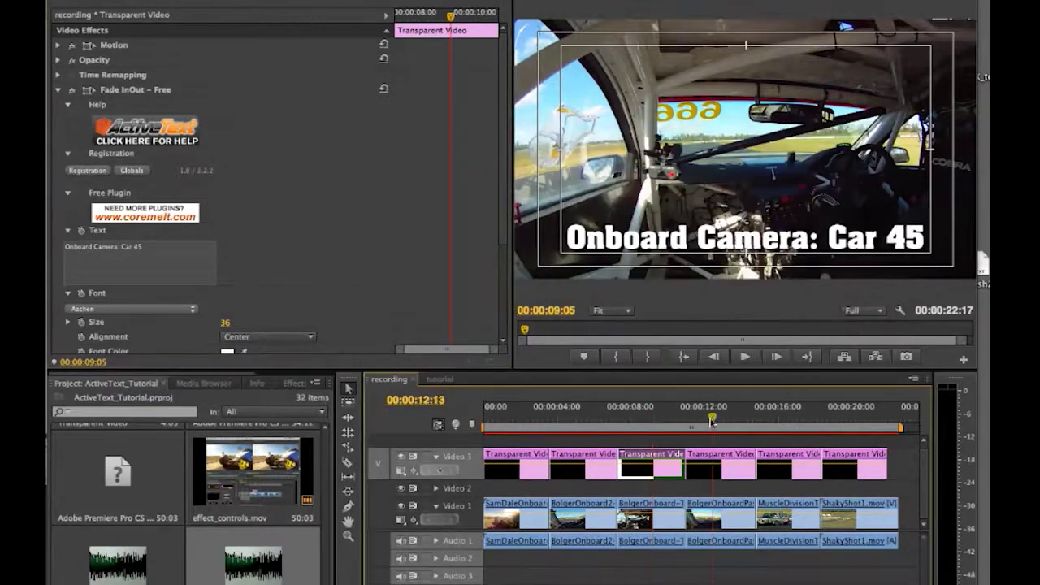
{"action": "double_click", "coordinate": [729, 518]}
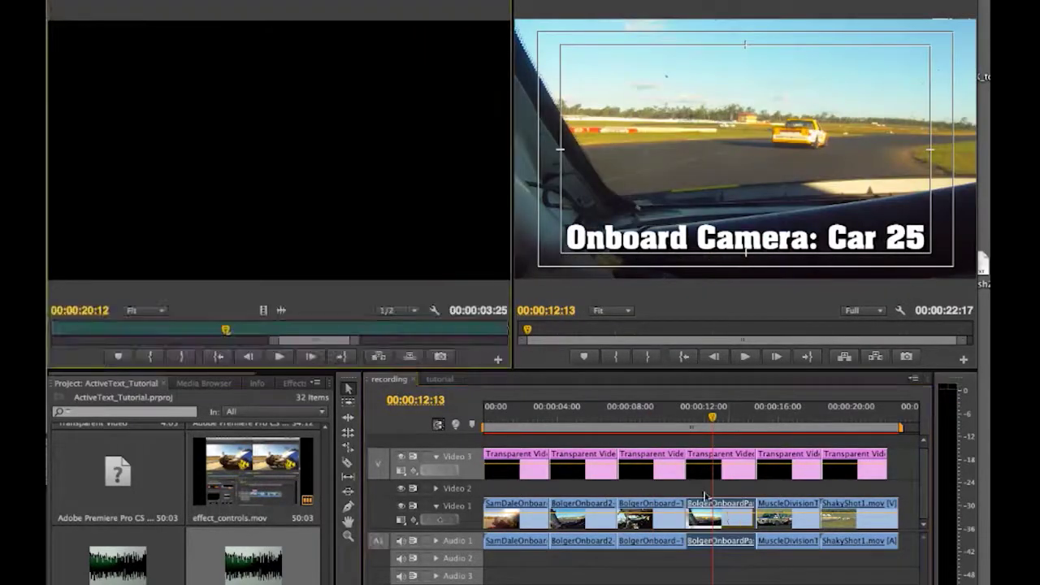
{"action": "double_click", "coordinate": [721, 460]}
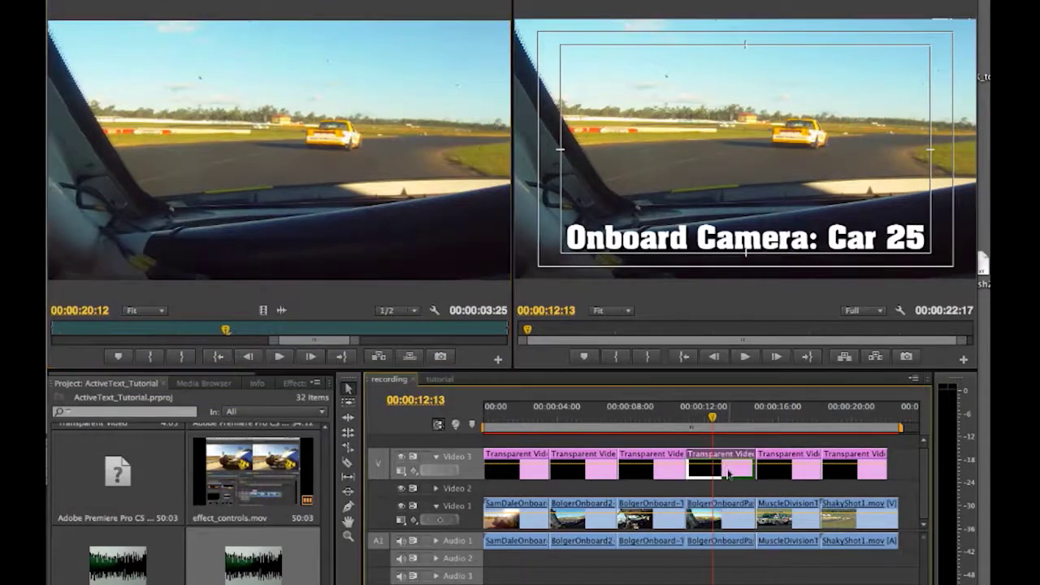
{"action": "key", "text": "shift+5"}
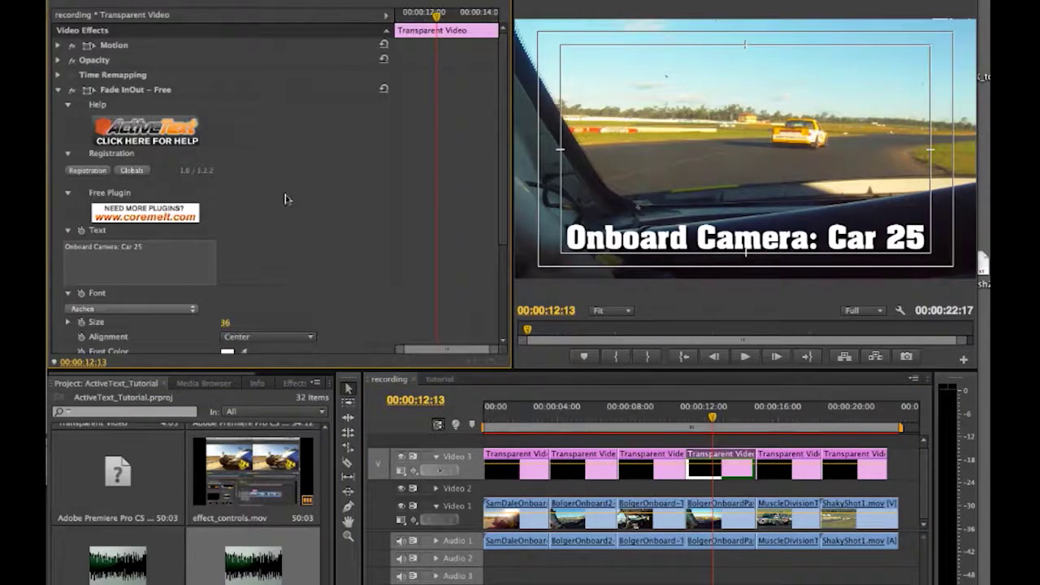
{"action": "left_click", "coordinate": [168, 251]}
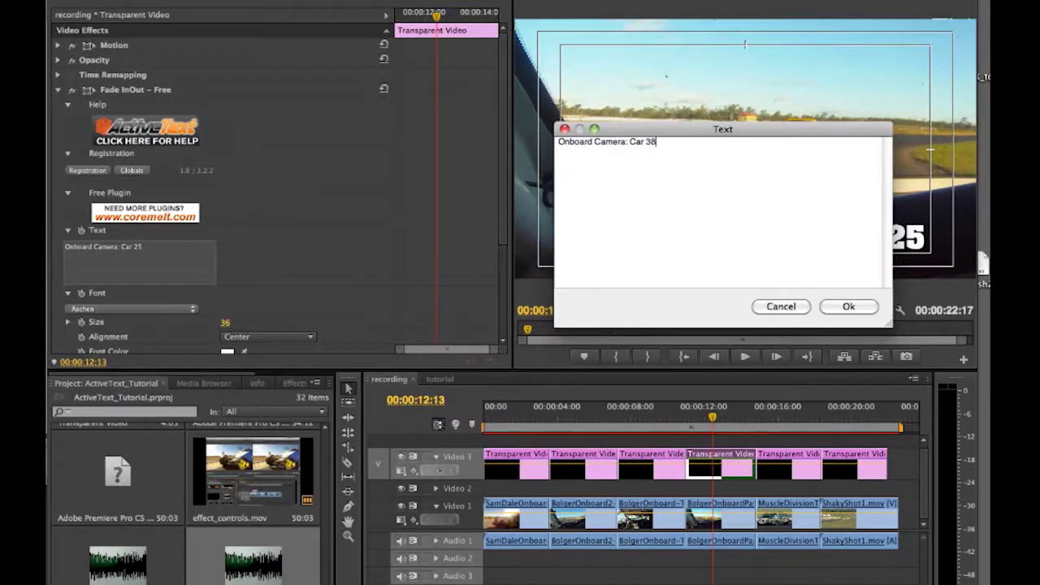
{"action": "type", "text": "38"}
{"action": "left_click", "coordinate": [848, 306]}
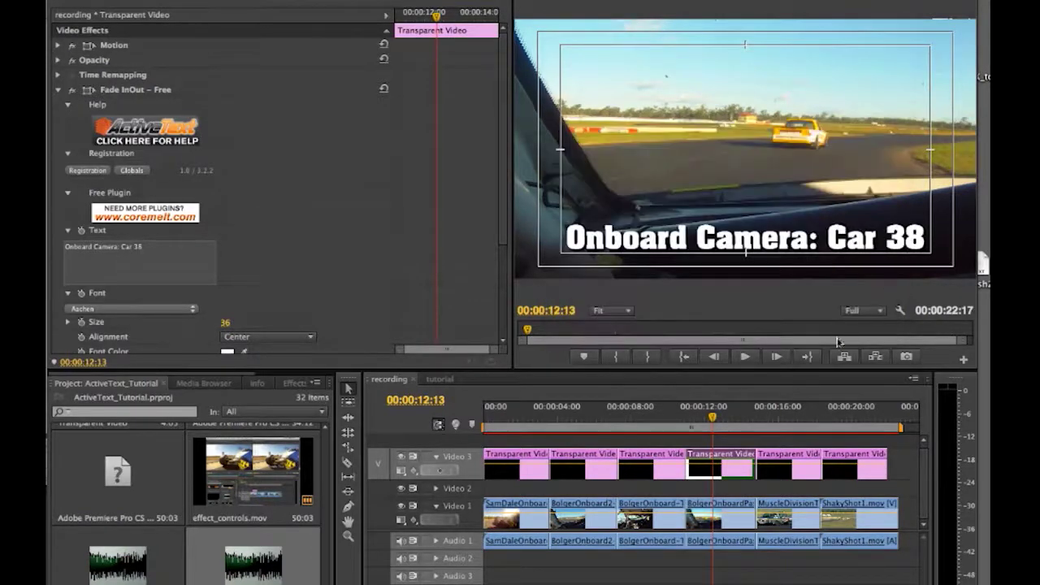
Scrub to check the neighbouring clips' titles, then return to the sequence start
{"action": "left_click", "coordinate": [784, 421]}
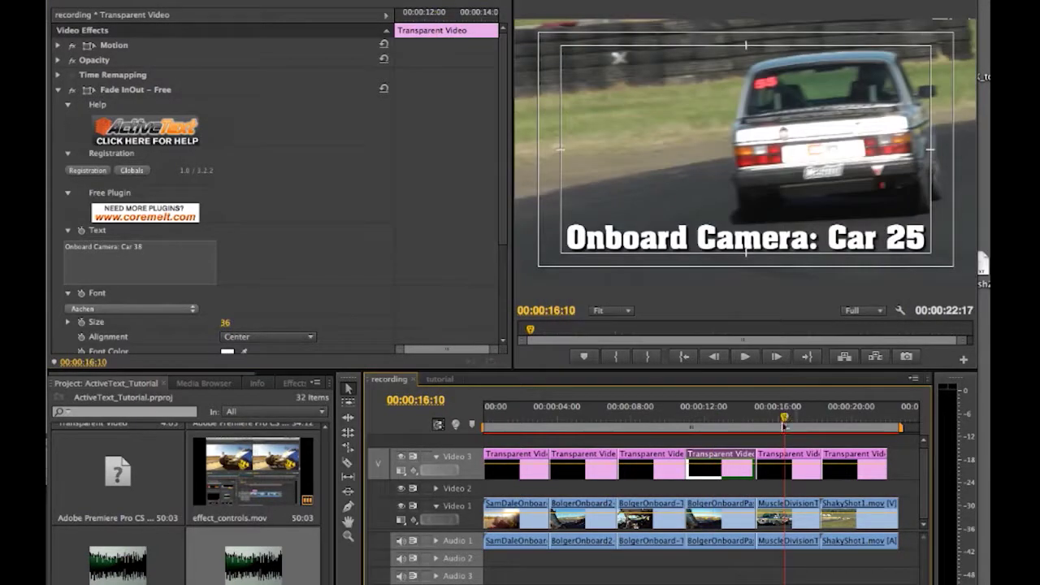
{"action": "left_click", "coordinate": [667, 426]}
{"action": "left_click_drag", "start_coordinate": [665, 421], "coordinate": [470, 424]}
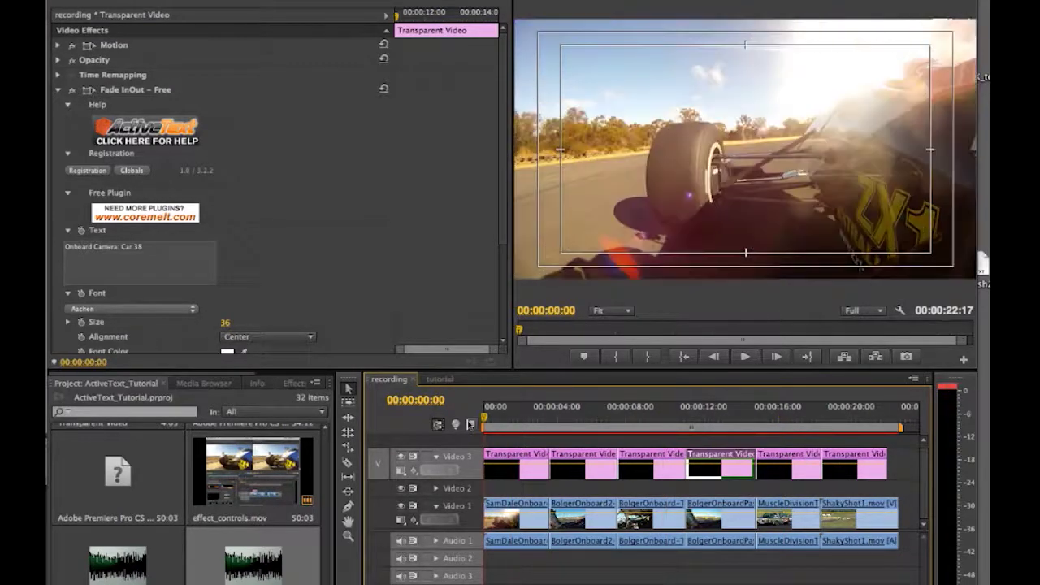
Play the sequence to review the Car 25, Car 32, Car 45 and Car 38 titles
{"action": "key", "text": "space"}
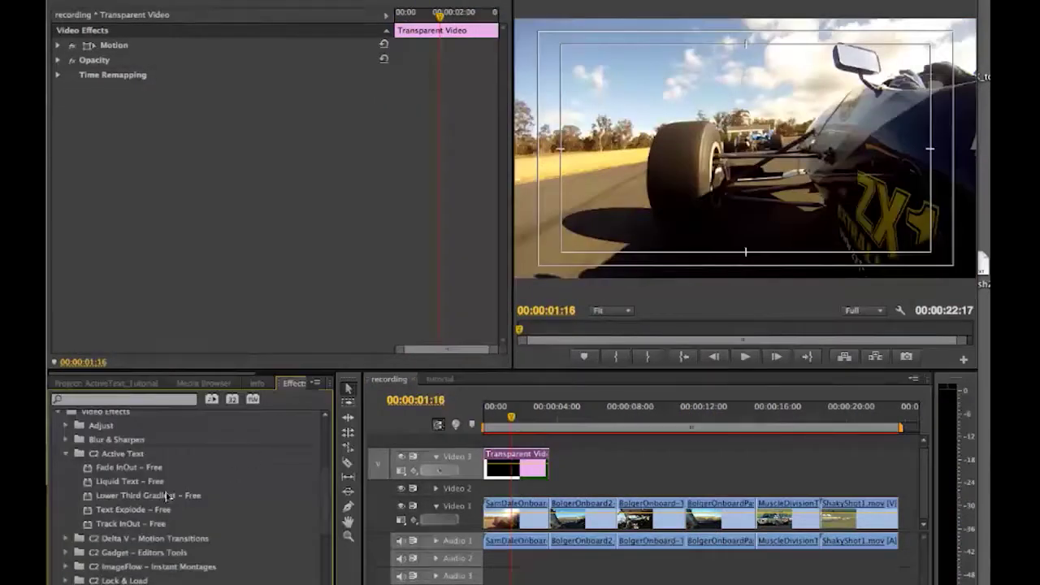
Apply Lower Third Gradient – Free to the transparent clip, delete it, and expand the C2 ActiveText presets
{"action": "left_click", "coordinate": [163, 497]}
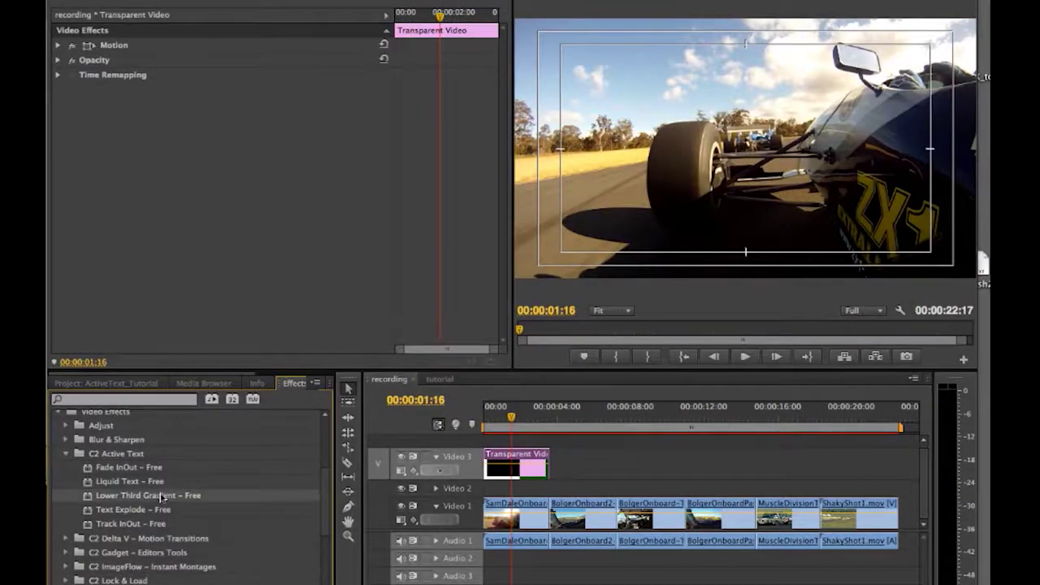
{"action": "left_click_drag", "start_coordinate": [487, 463], "coordinate": [533, 422]}
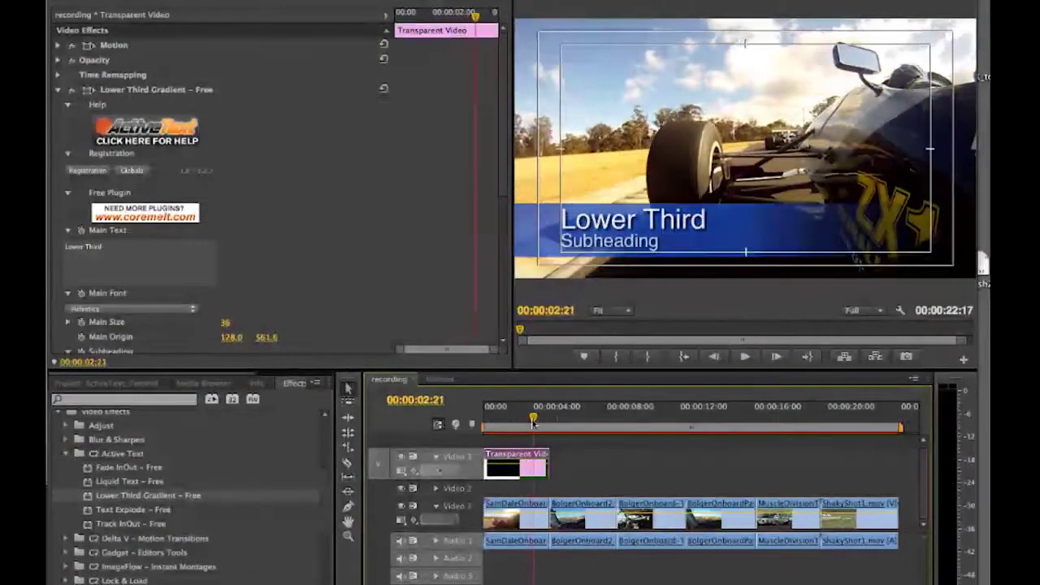
{"action": "left_click", "coordinate": [160, 91]}
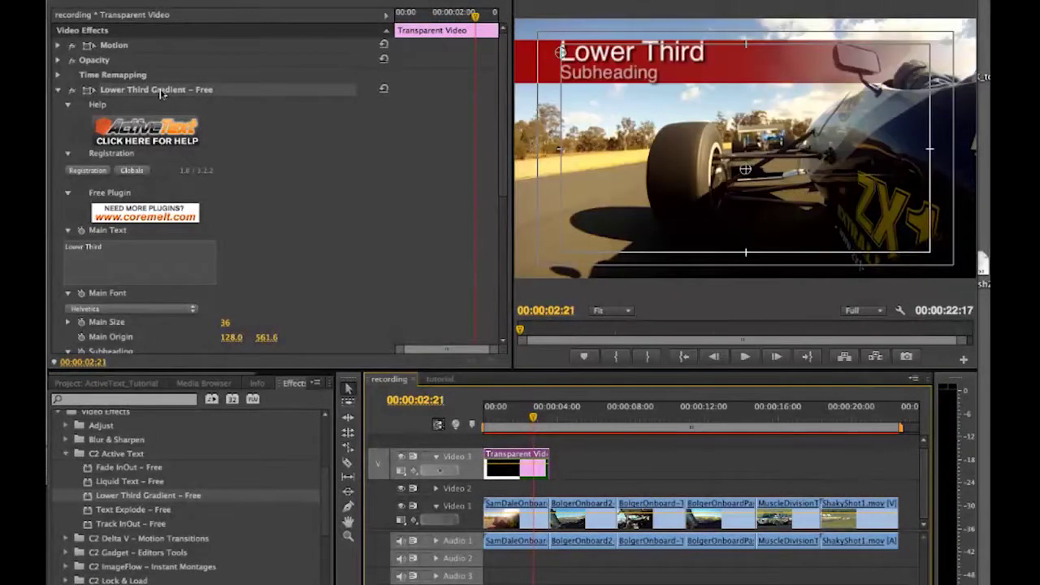
{"action": "key", "text": "Delete"}
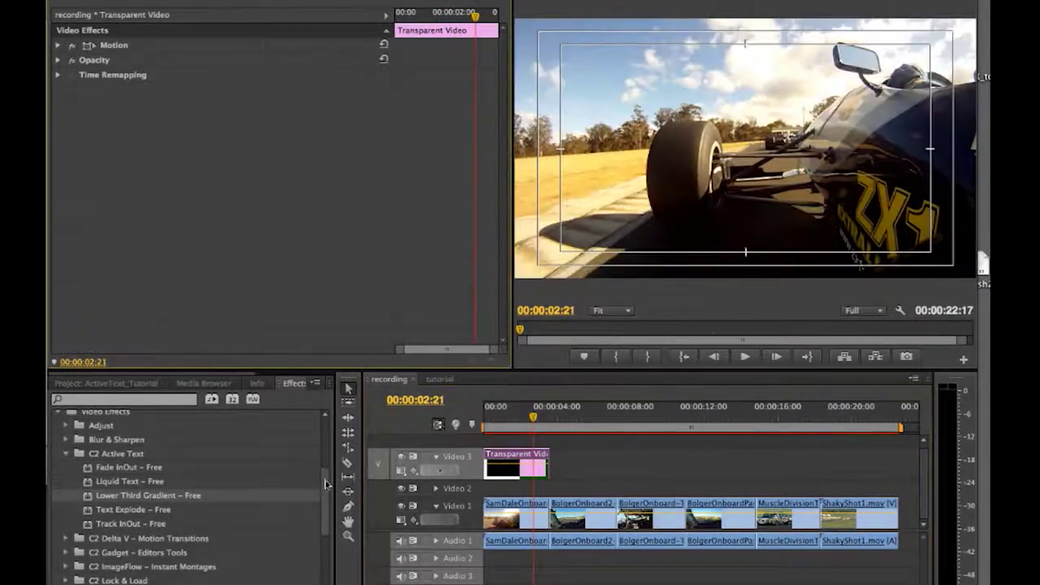
{"action": "scroll", "coordinate": [327, 488], "scroll_direction": "up", "scroll_amount": 5}
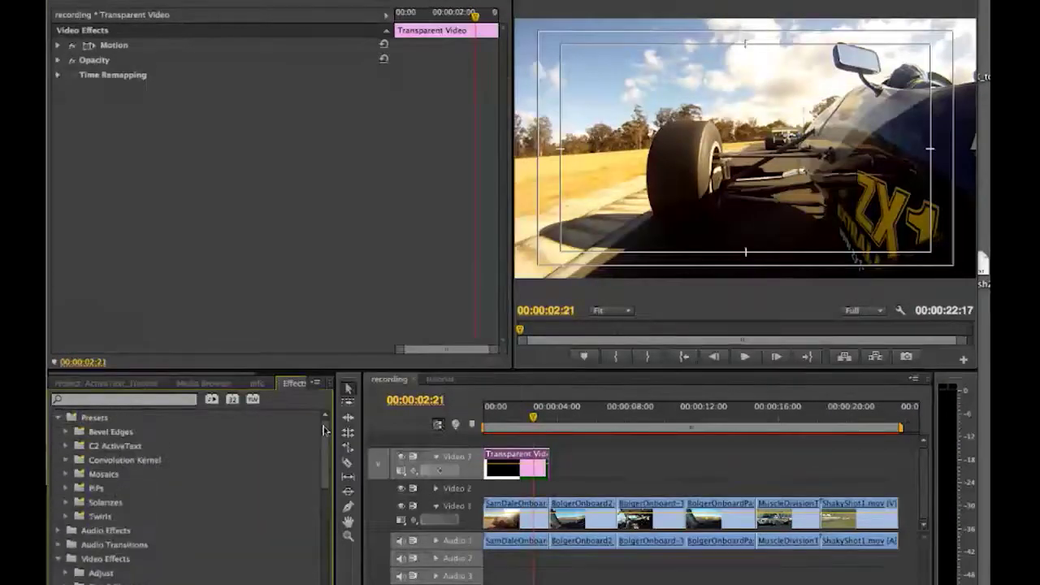
{"action": "left_click", "coordinate": [66, 445]}
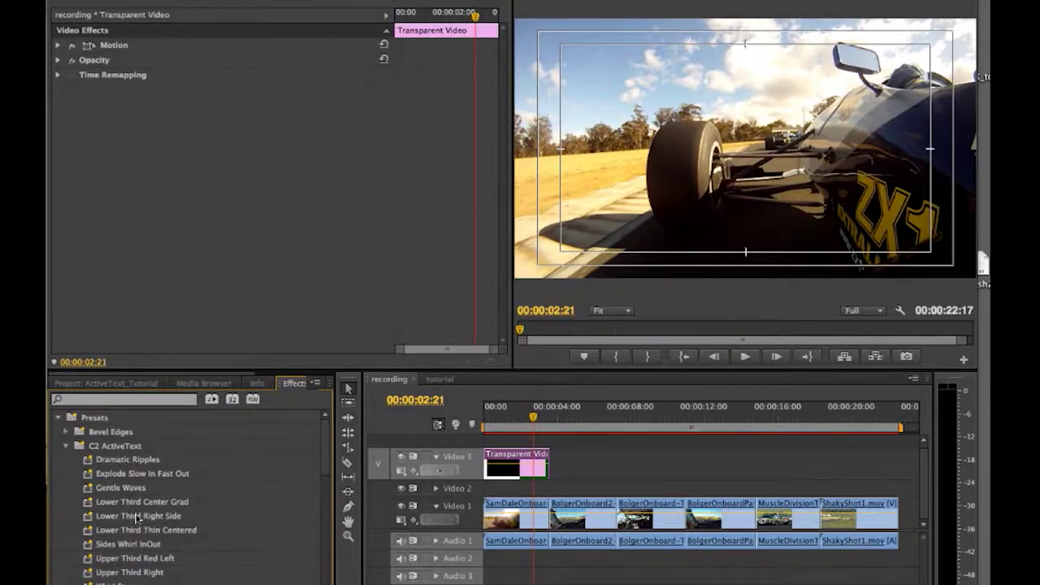
Try the Lower Third Right Side preset, delete it, and apply Upper Third Red Left instead
{"action": "left_click_drag", "start_coordinate": [136, 517], "coordinate": [515, 460]}
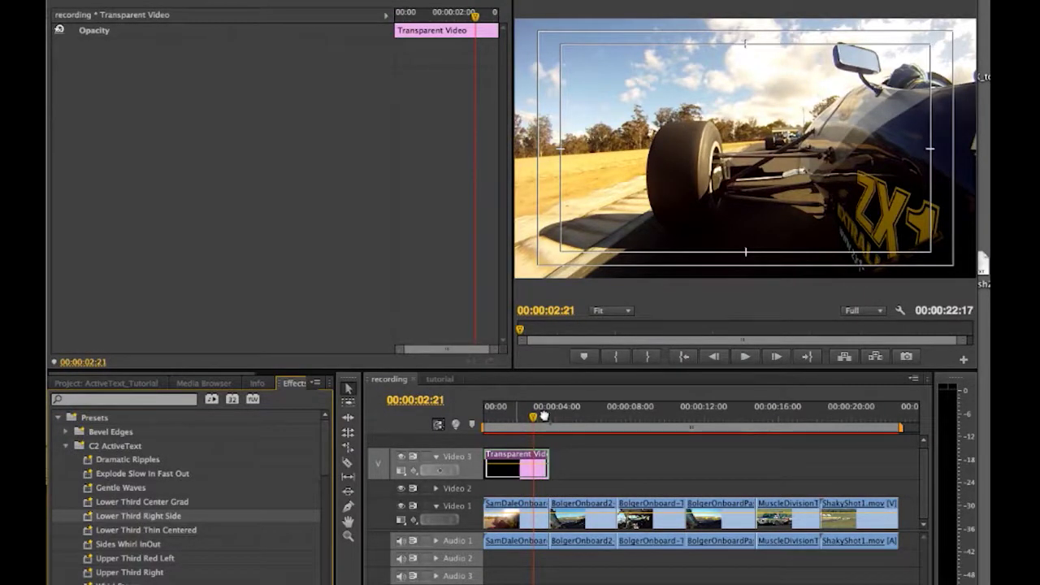
{"action": "left_click", "coordinate": [534, 417]}
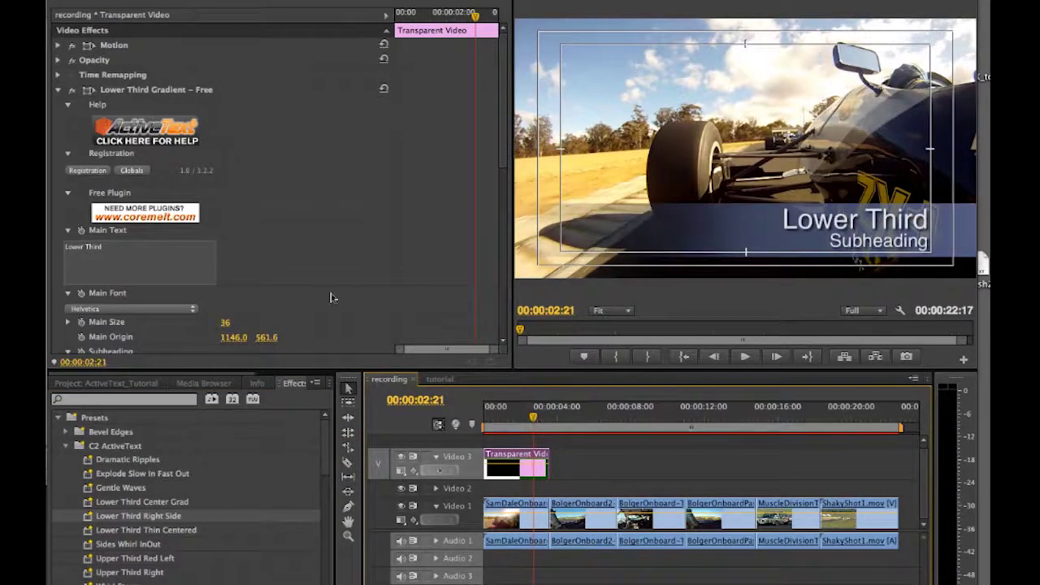
{"action": "left_click", "coordinate": [135, 93]}
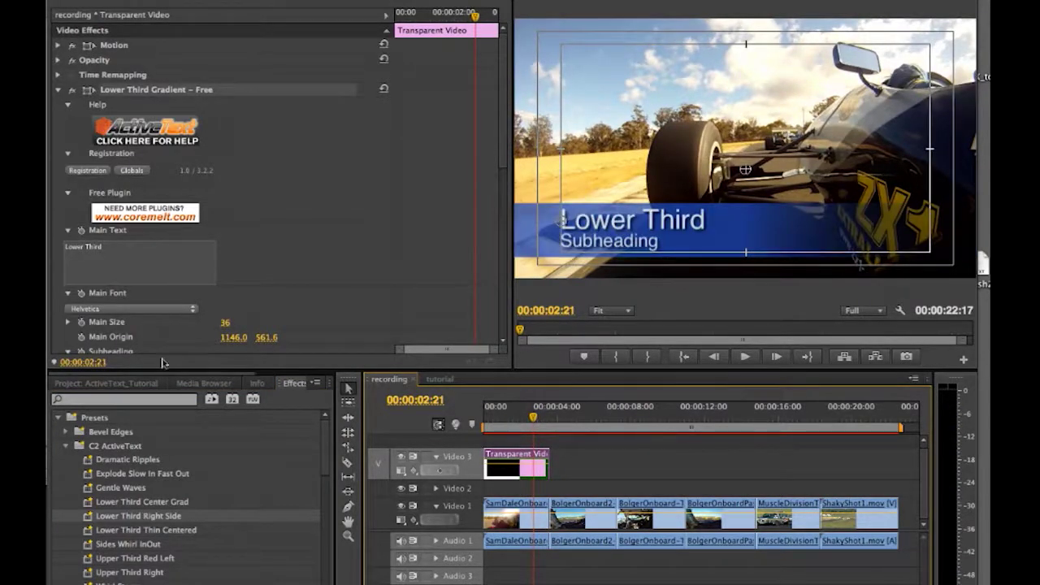
{"action": "key", "text": "Delete"}
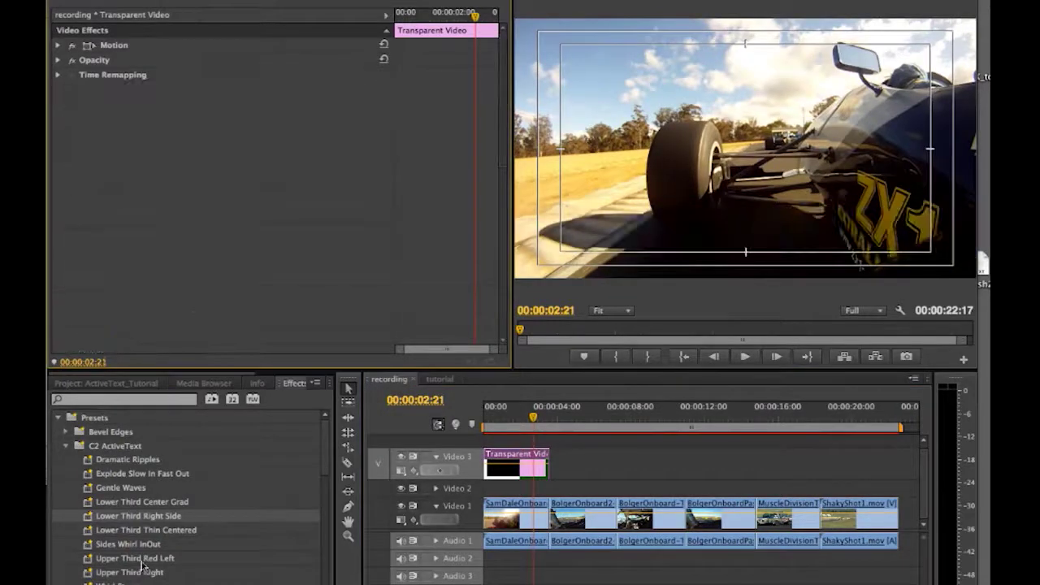
{"action": "left_click_drag", "start_coordinate": [145, 559], "coordinate": [509, 446]}
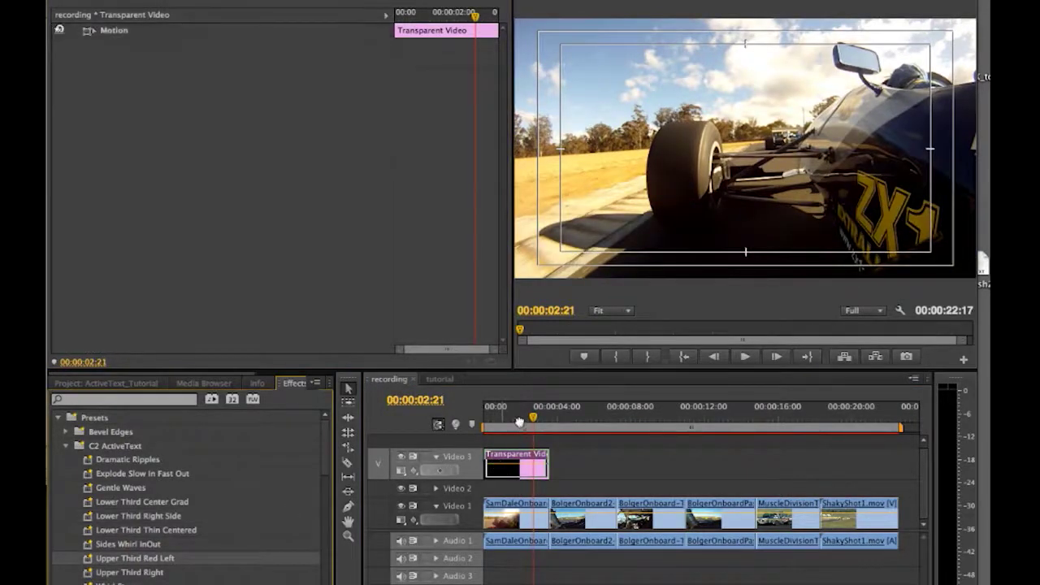
{"action": "left_click", "coordinate": [521, 421]}
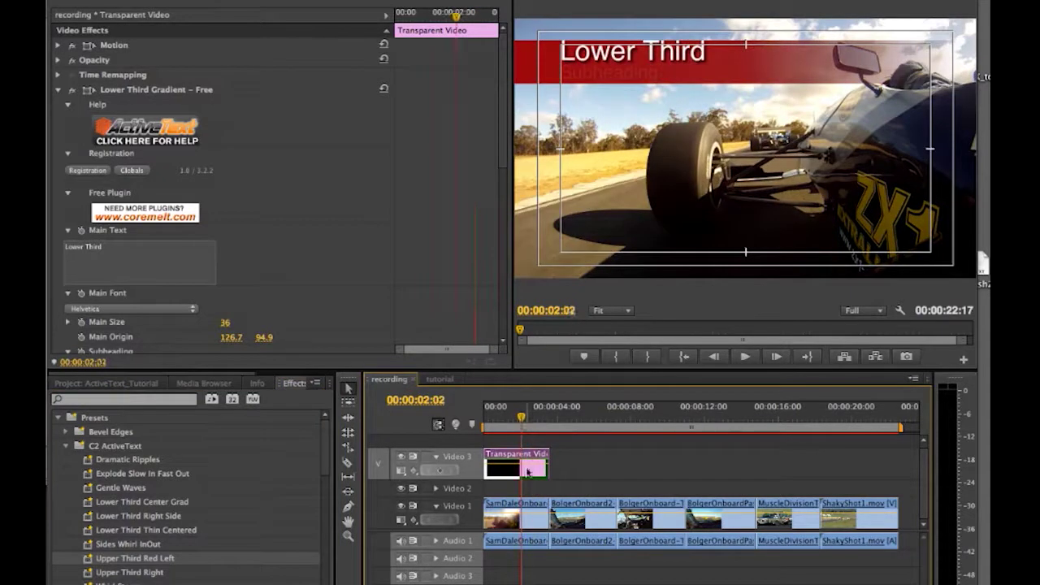
Set the preset's main title to John Doe and its subheading to Car 25
{"action": "left_click", "coordinate": [130, 270]}
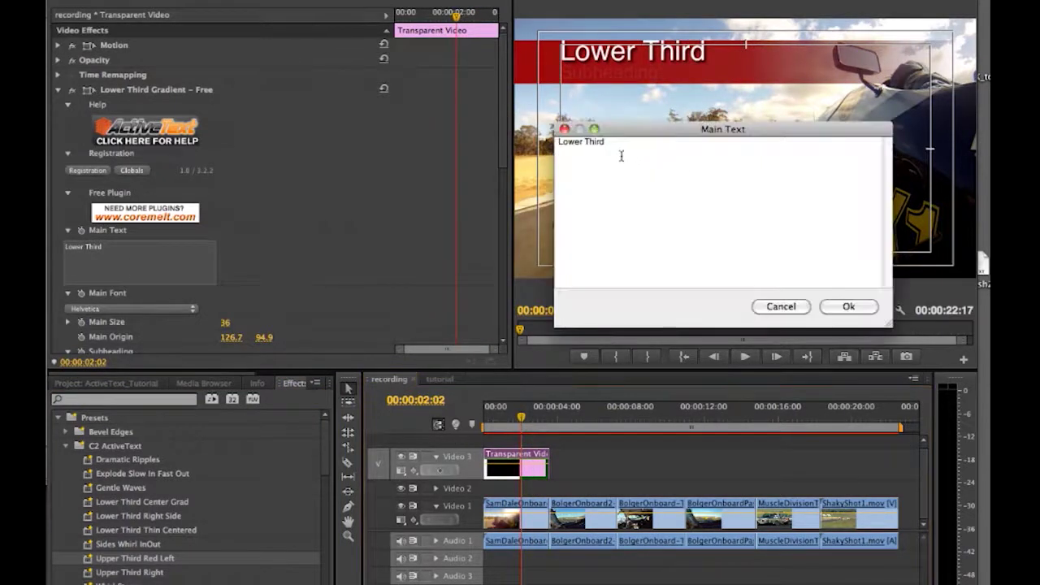
{"action": "left_click_drag", "start_coordinate": [616, 147], "coordinate": [520, 130]}
{"action": "type", "text": "John Doe"}
{"action": "left_click", "coordinate": [847, 303]}
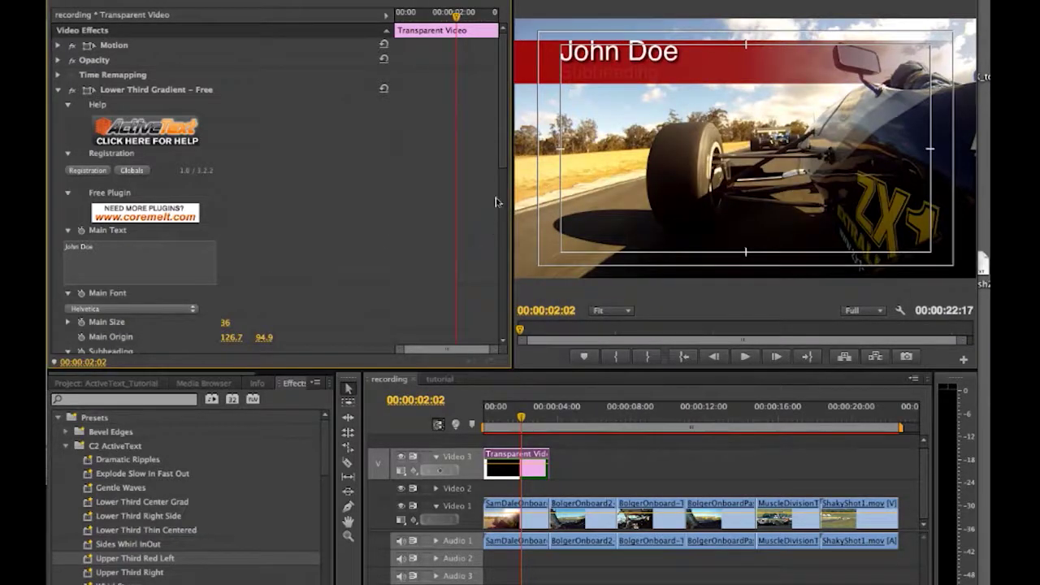
{"action": "scroll", "coordinate": [499, 235], "scroll_direction": "down", "scroll_amount": 5}
{"action": "left_click", "coordinate": [114, 187]}
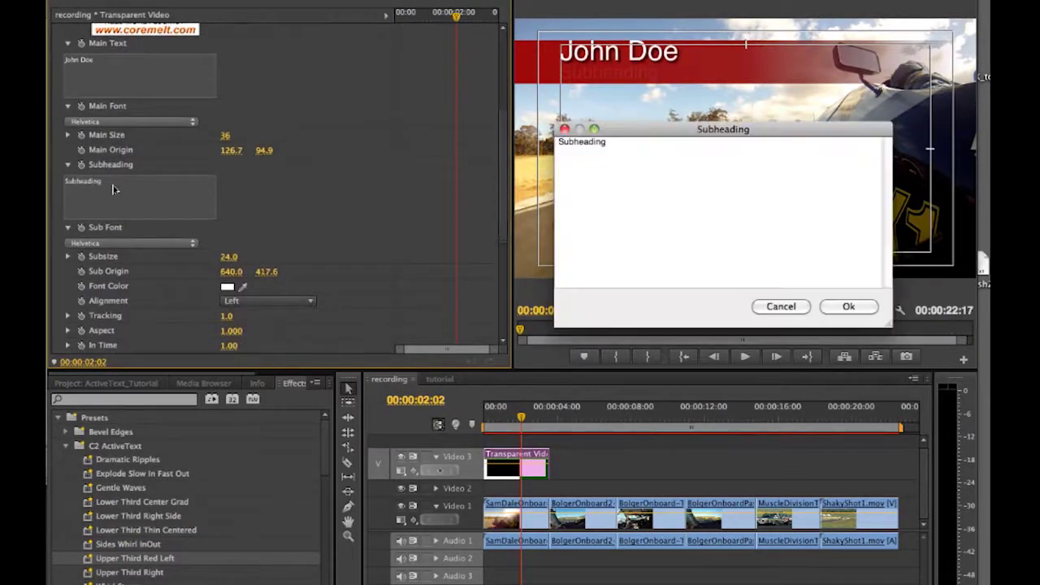
{"action": "left_click_drag", "start_coordinate": [616, 143], "coordinate": [530, 144]}
{"action": "type", "text": "C"}
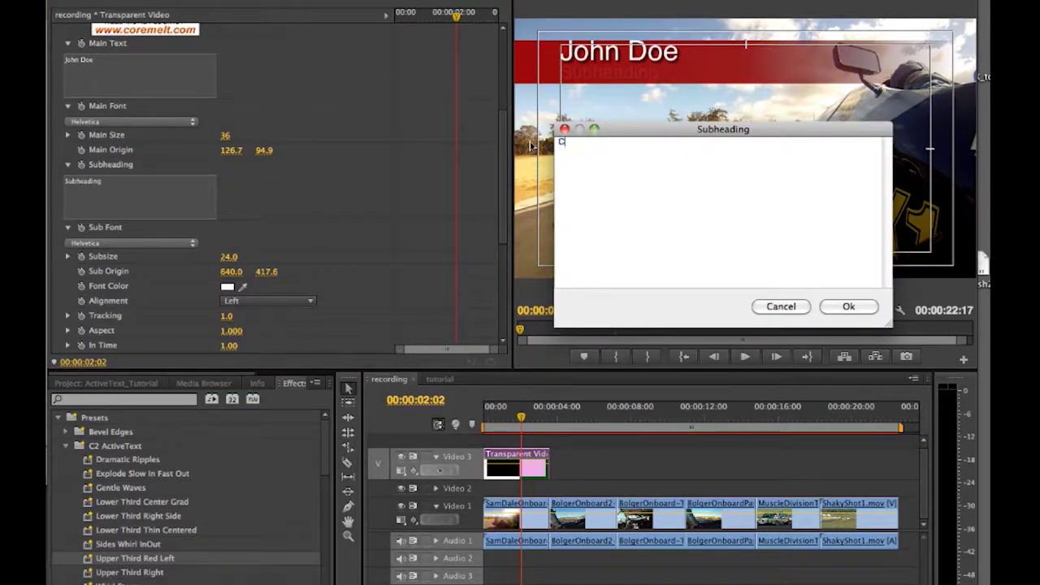
{"action": "type", "text": "ar 25"}
{"action": "left_click", "coordinate": [849, 307]}
Set the title's Delay to 0.50
{"action": "scroll", "coordinate": [501, 243], "scroll_direction": "down", "scroll_amount": 2}
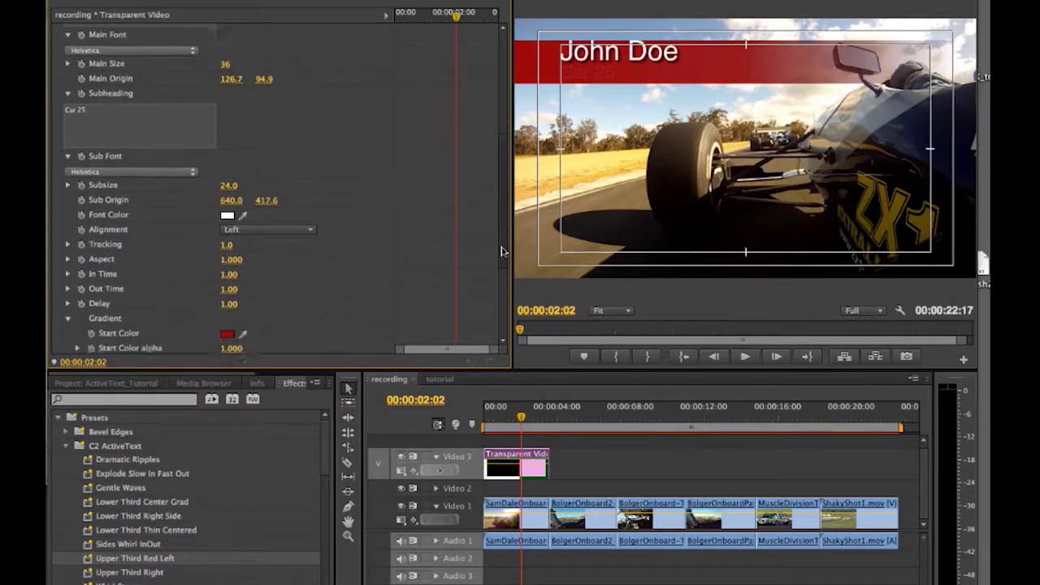
{"action": "scroll", "coordinate": [501, 252], "scroll_direction": "down", "scroll_amount": 2}
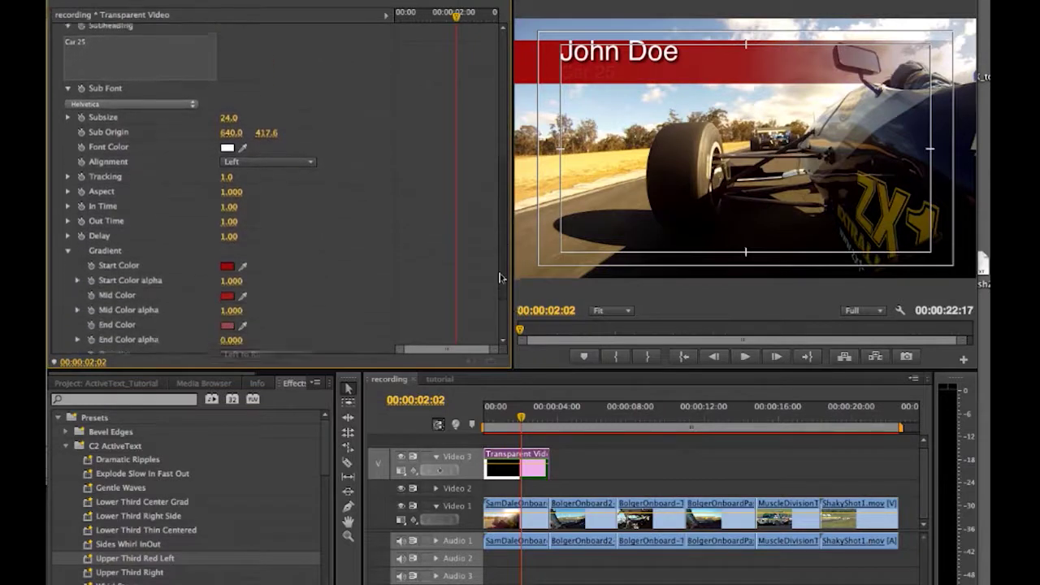
{"action": "left_click", "coordinate": [230, 233]}
{"action": "type", "text": "0.5"}
{"action": "key", "text": "Return"}
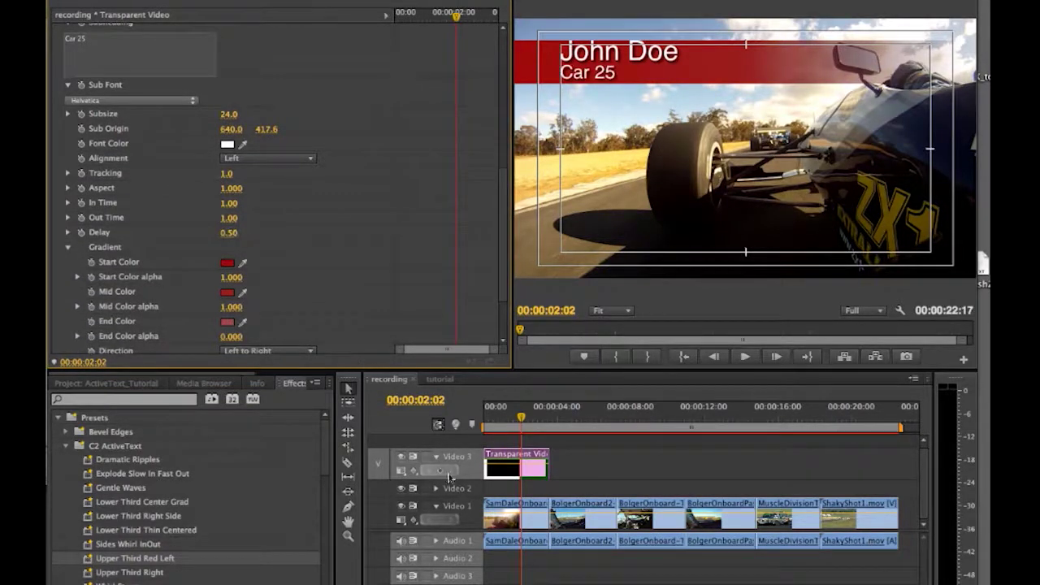
Play from the start to watch the red gradient title animate in
{"action": "key", "text": "Home"}
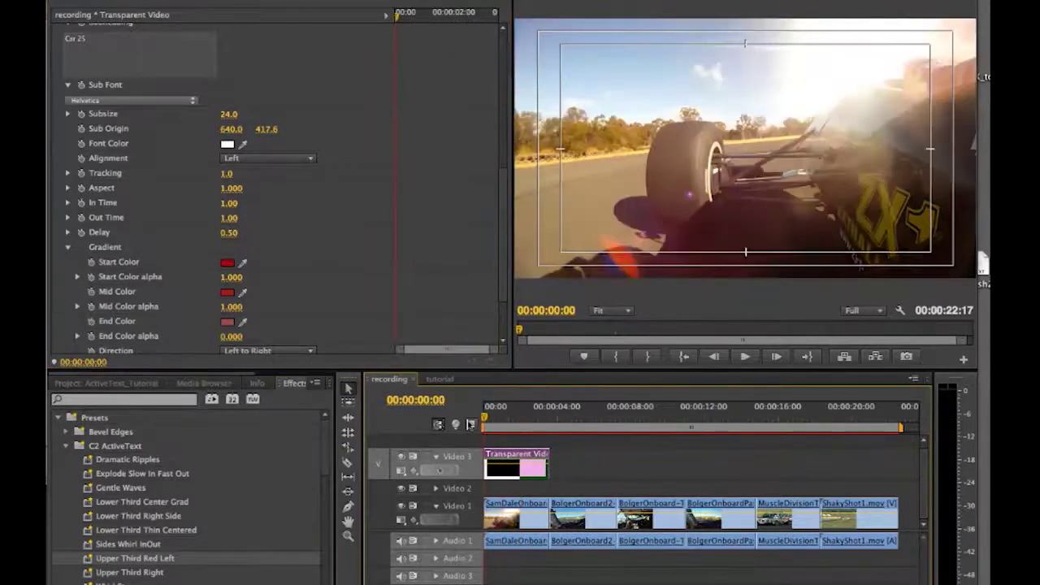
{"action": "key", "text": "space"}
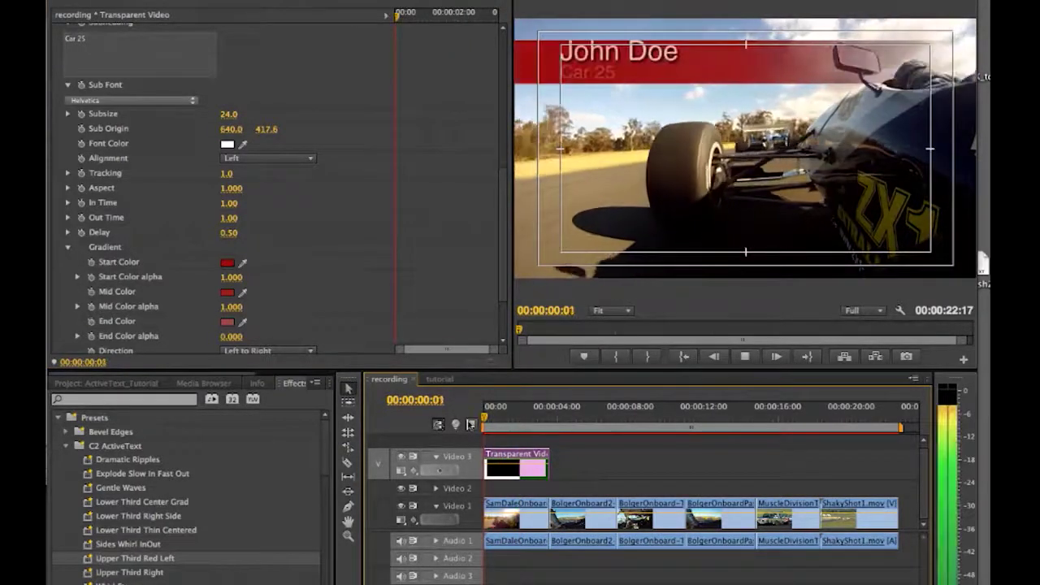
{"action": "key", "text": "space"}
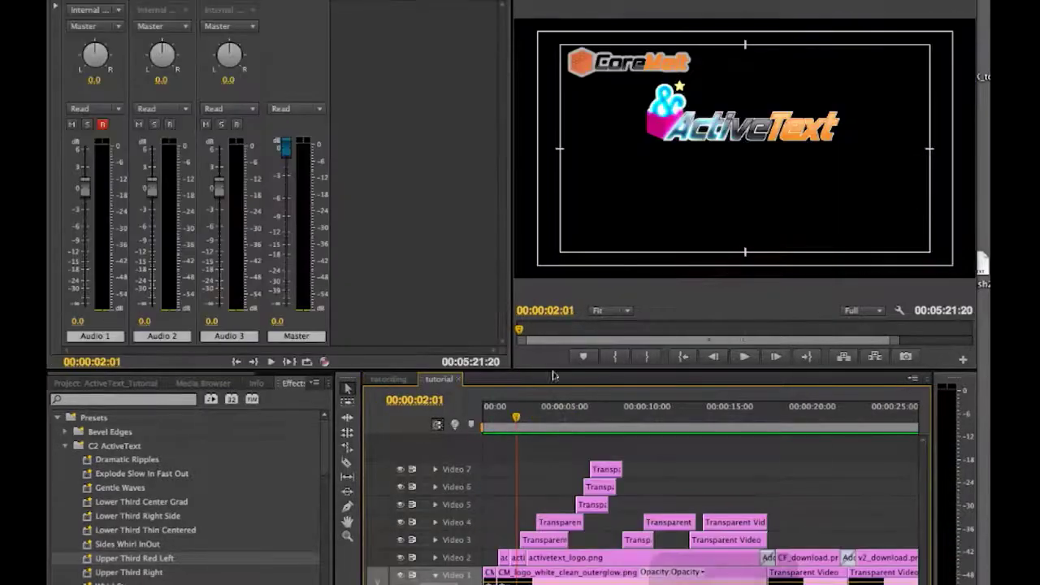
Play the tutorial sequence's ActiveText intro from 00:00:00:00, then return to the For Premiere Pro title at 00:00:06:22
{"action": "left_click", "coordinate": [510, 421]}
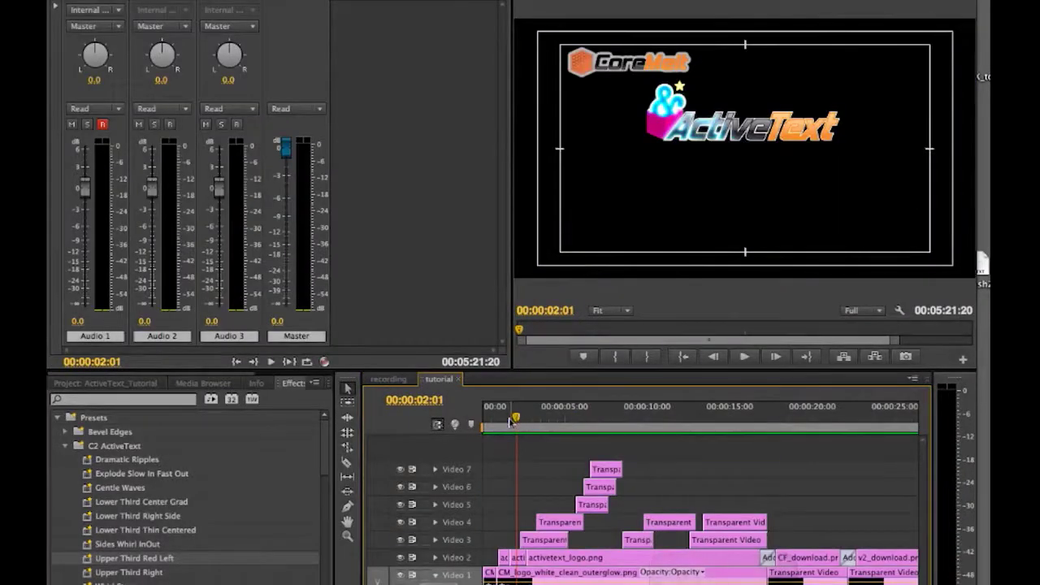
{"action": "left_click_drag", "start_coordinate": [511, 420], "coordinate": [482, 422]}
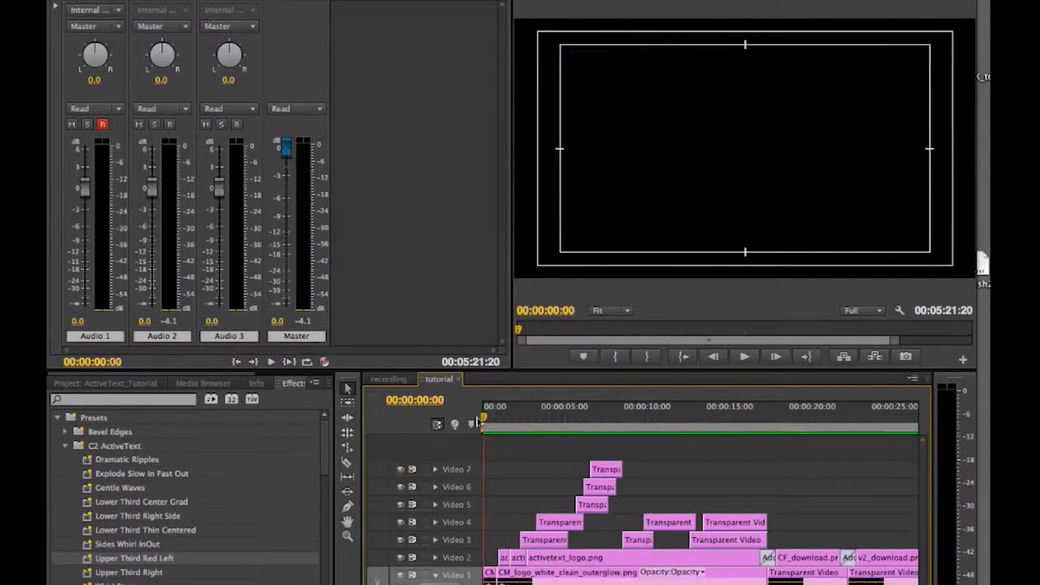
{"action": "key", "text": "space"}
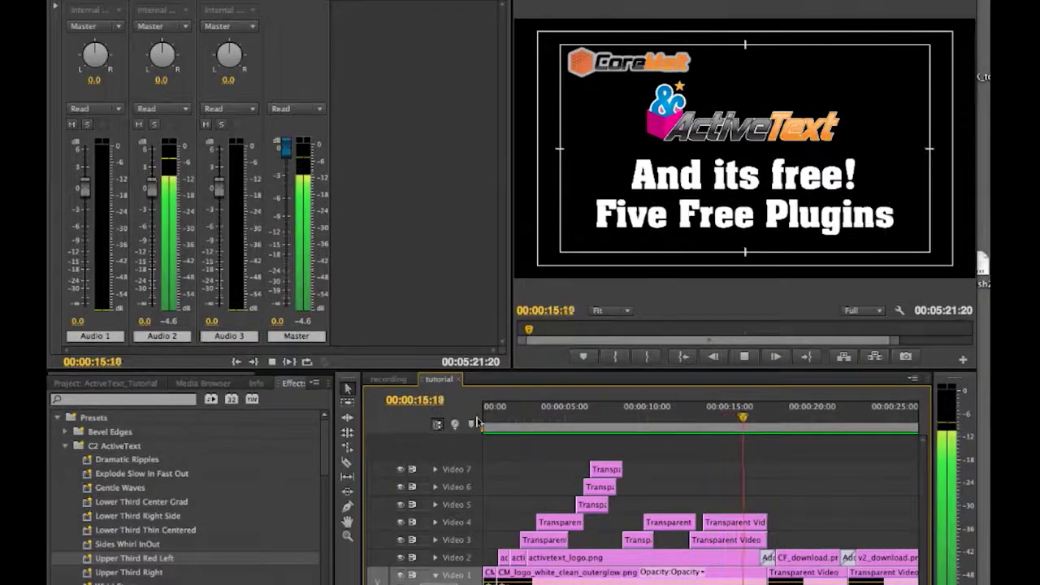
{"action": "key", "text": "space"}
{"action": "left_click_drag", "start_coordinate": [630, 411], "coordinate": [598, 421]}
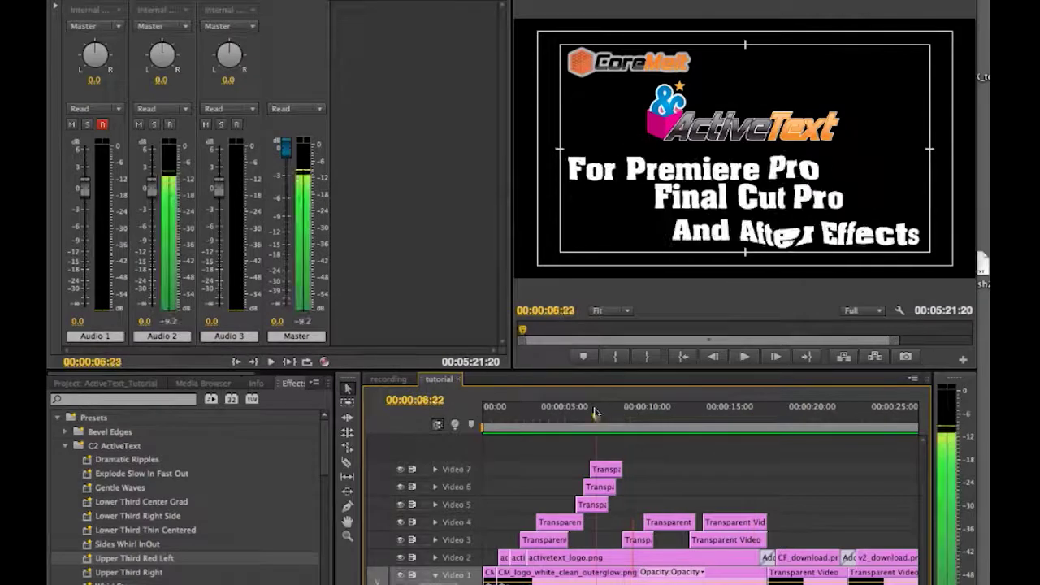
{"action": "double_click", "coordinate": [601, 469]}
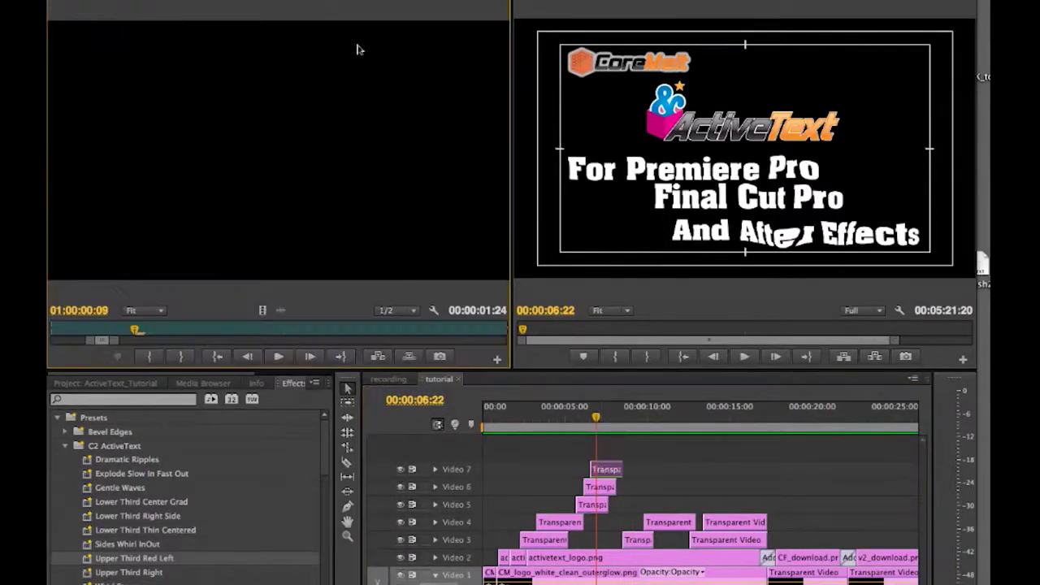
Lower the Liquid Max value of the Video 7 Liquid Text – Free title
{"action": "left_click", "coordinate": [306, 1]}
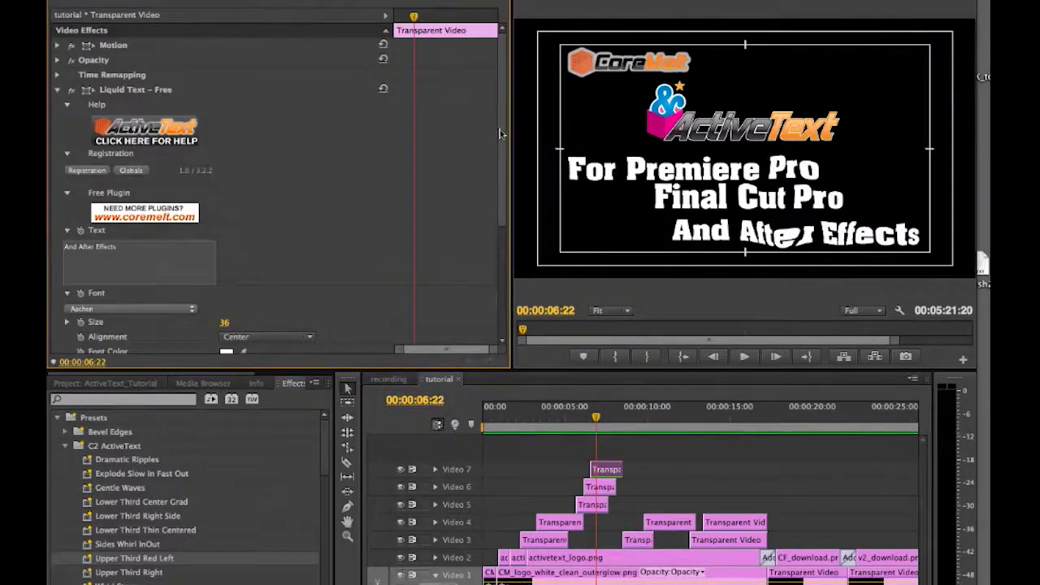
{"action": "left_click_drag", "start_coordinate": [495, 133], "coordinate": [493, 252]}
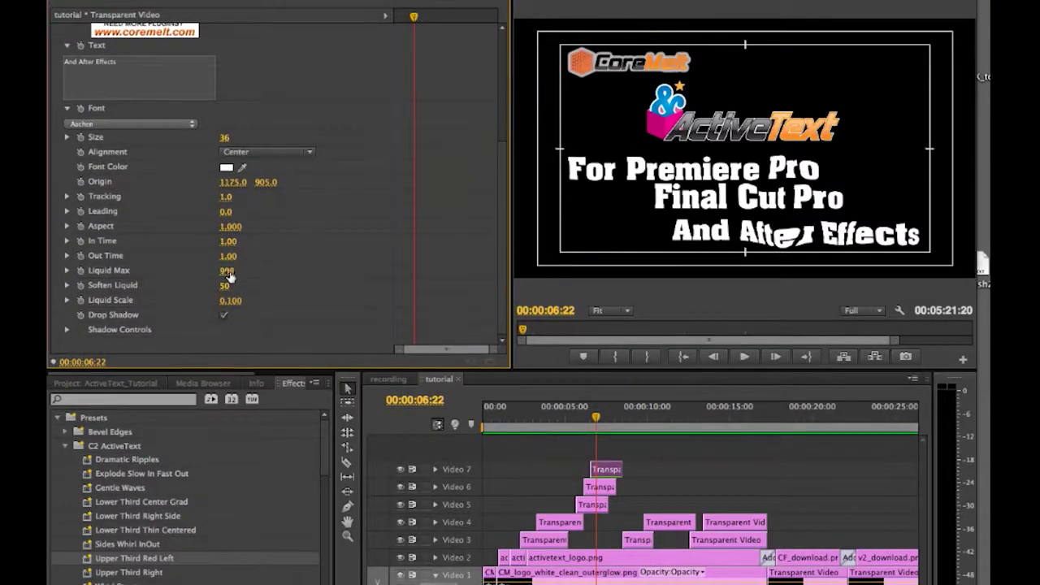
{"action": "left_click_drag", "start_coordinate": [230, 277], "coordinate": [226, 277]}
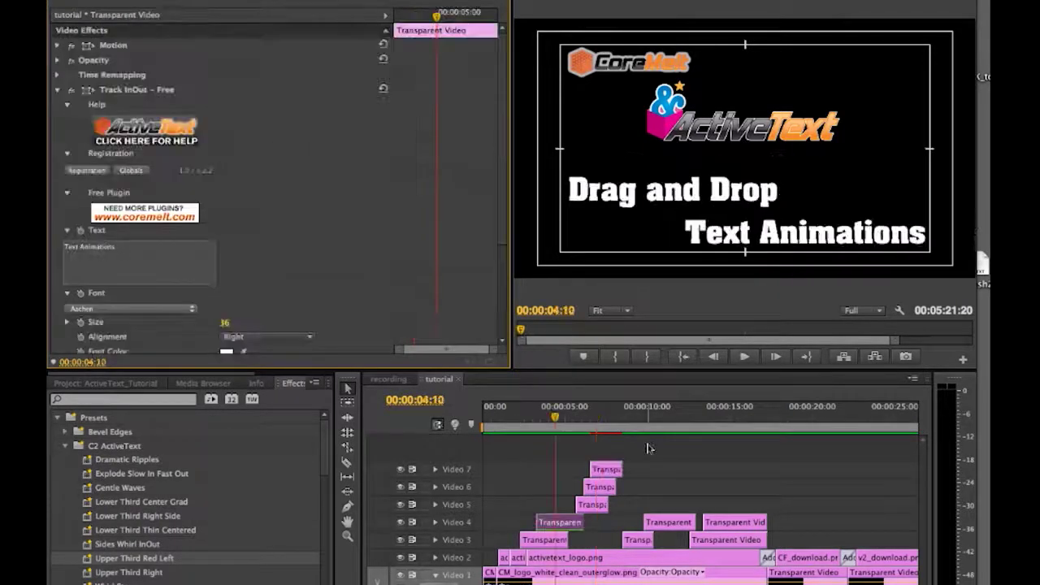
Show the Lower Third Gradient settings of the Video 4 Like Lower Thirds clip and its help manual
{"action": "left_click", "coordinate": [660, 427]}
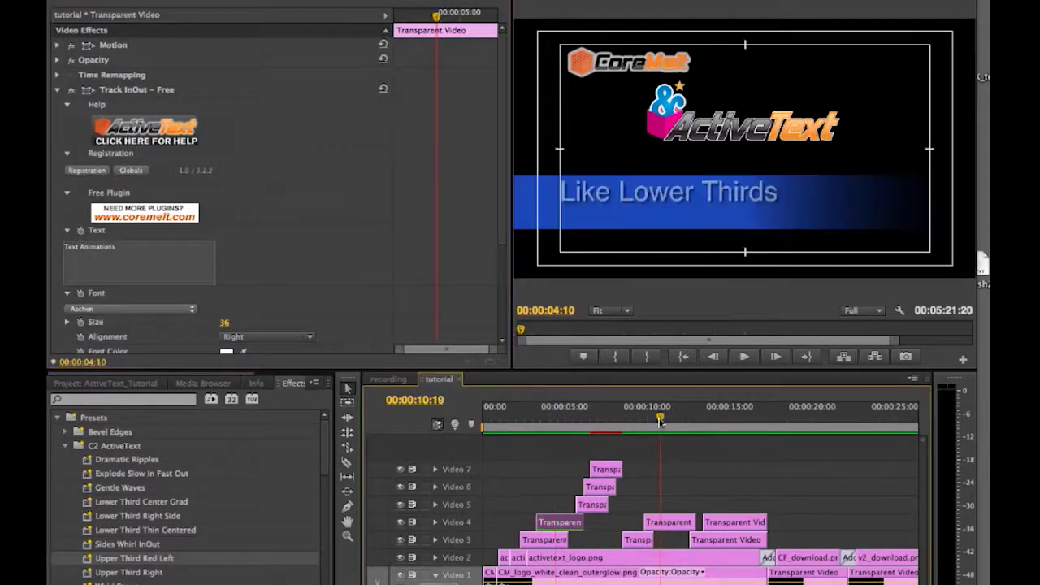
{"action": "double_click", "coordinate": [668, 527]}
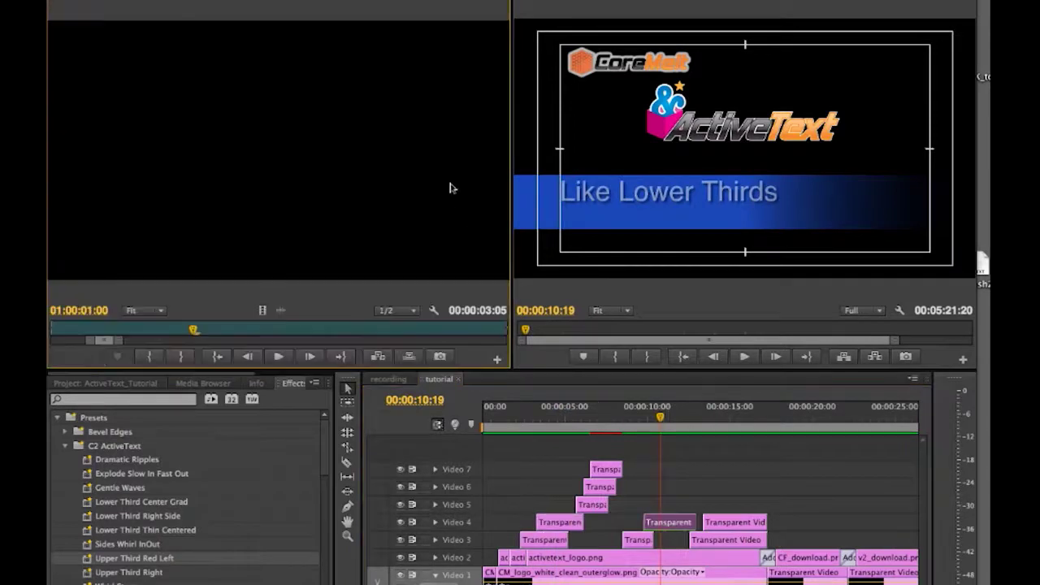
{"action": "left_click", "coordinate": [329, 6]}
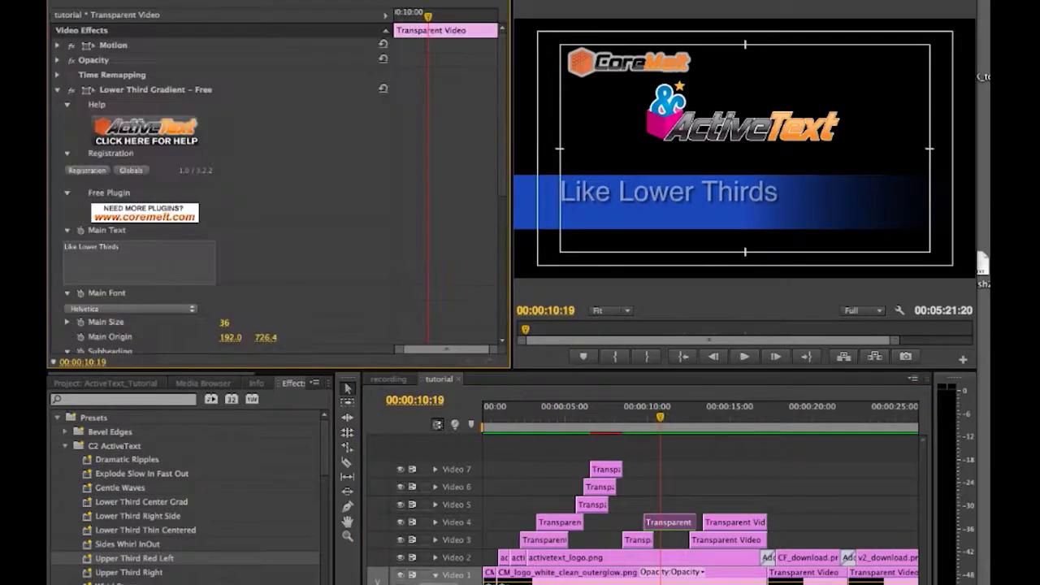
{"action": "left_click", "coordinate": [167, 130]}
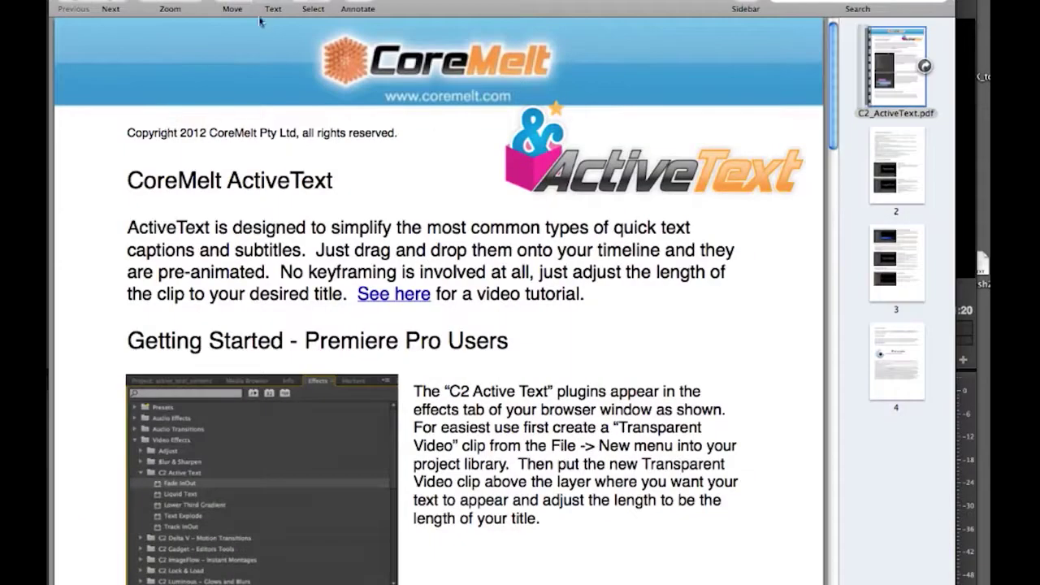
Read the manual's Lower Third Gradient section on page 3, then apply Glow InOut – Free to the Transparent Video clip
{"action": "left_click", "coordinate": [150, 2]}
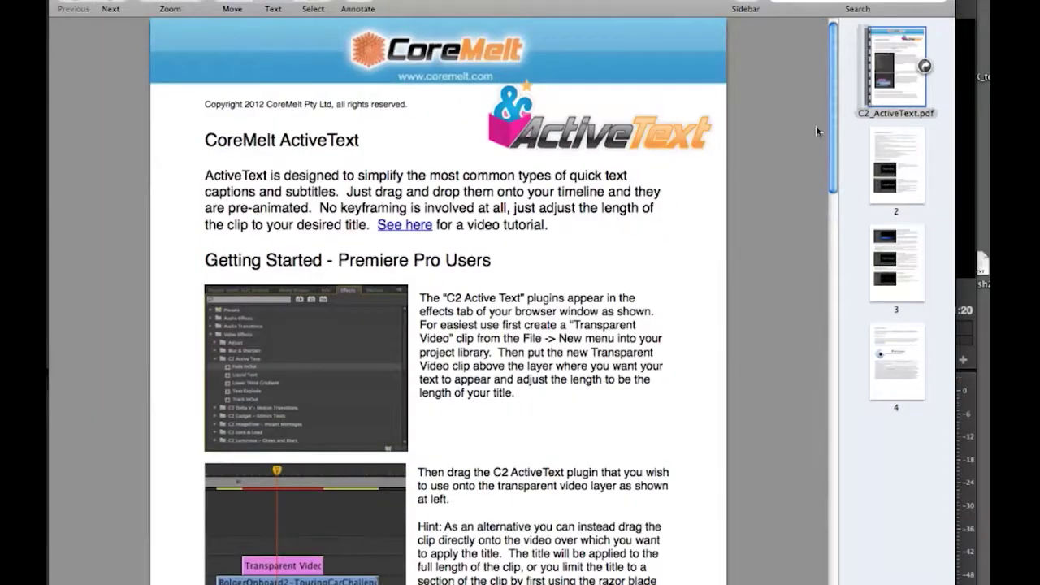
{"action": "left_click_drag", "start_coordinate": [831, 134], "coordinate": [847, 523]}
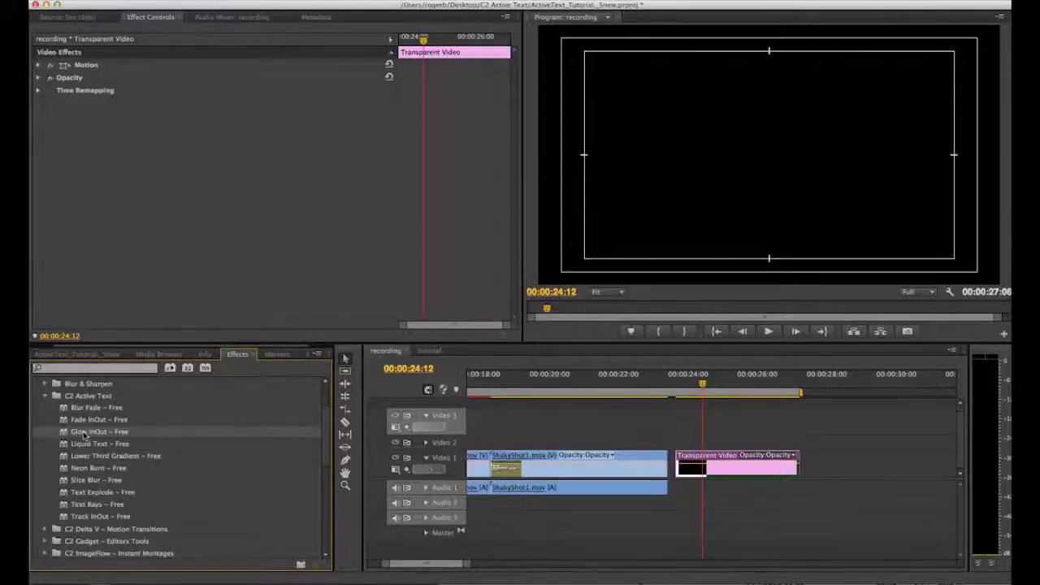
{"action": "left_click_drag", "start_coordinate": [83, 435], "coordinate": [691, 466]}
{"action": "left_click_drag", "start_coordinate": [705, 426], "coordinate": [698, 386]}
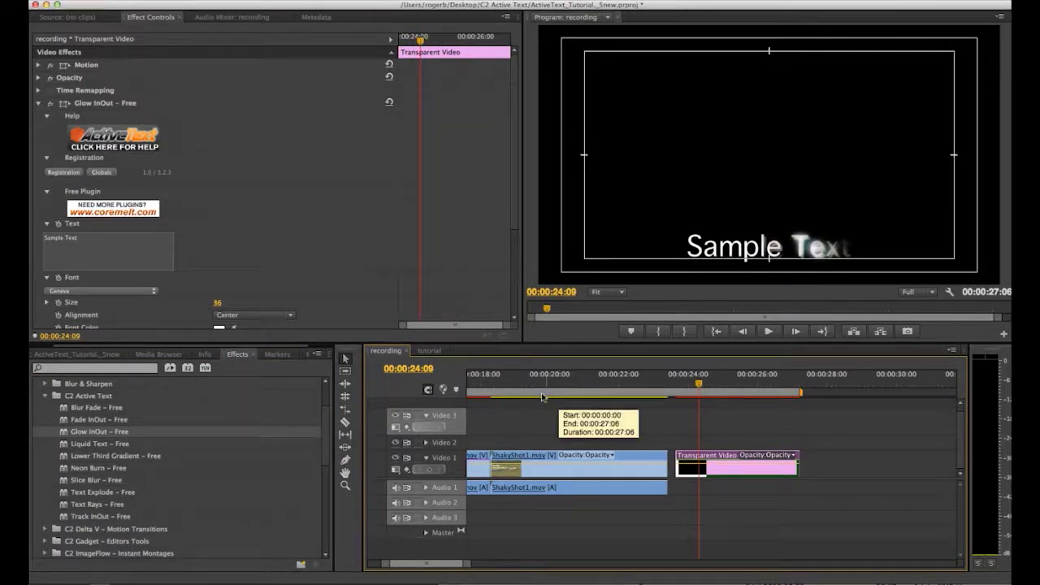
Cut ShakyShot1 in two with the Razor tool and apply Glow InOut – Free to one section
{"action": "left_click", "coordinate": [345, 423]}
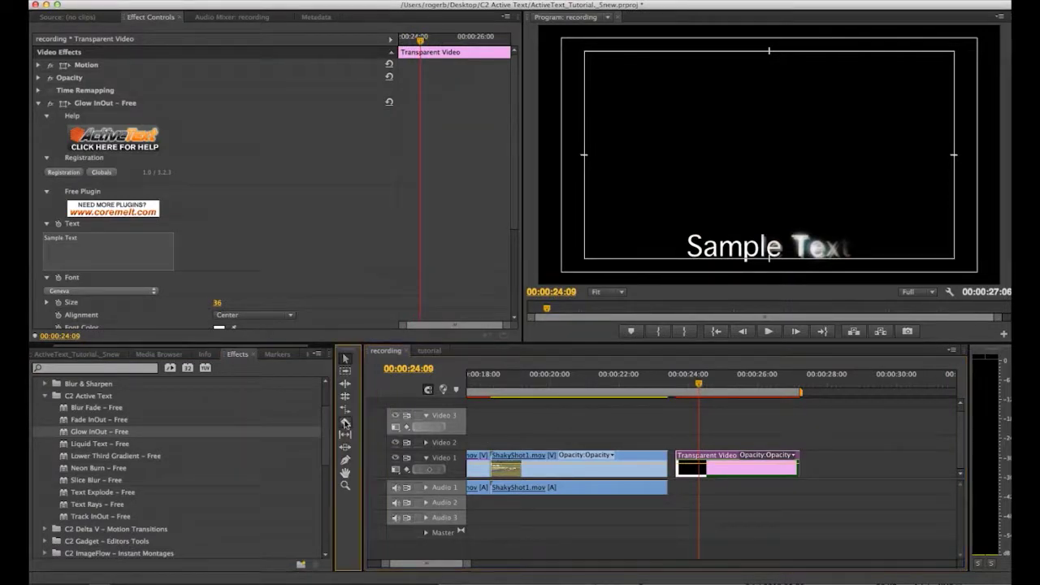
{"action": "left_click", "coordinate": [609, 467]}
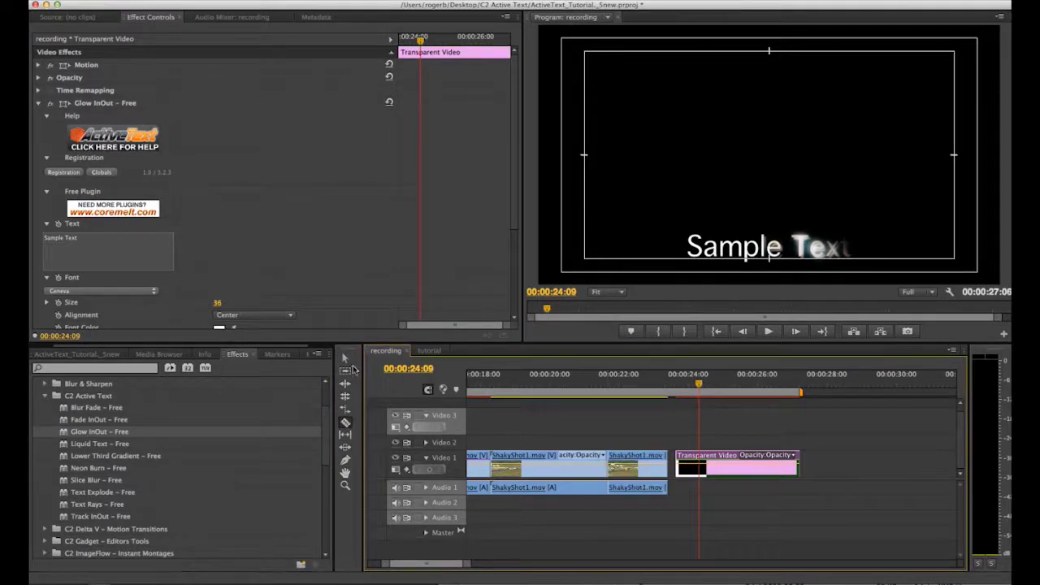
{"action": "left_click", "coordinate": [344, 360]}
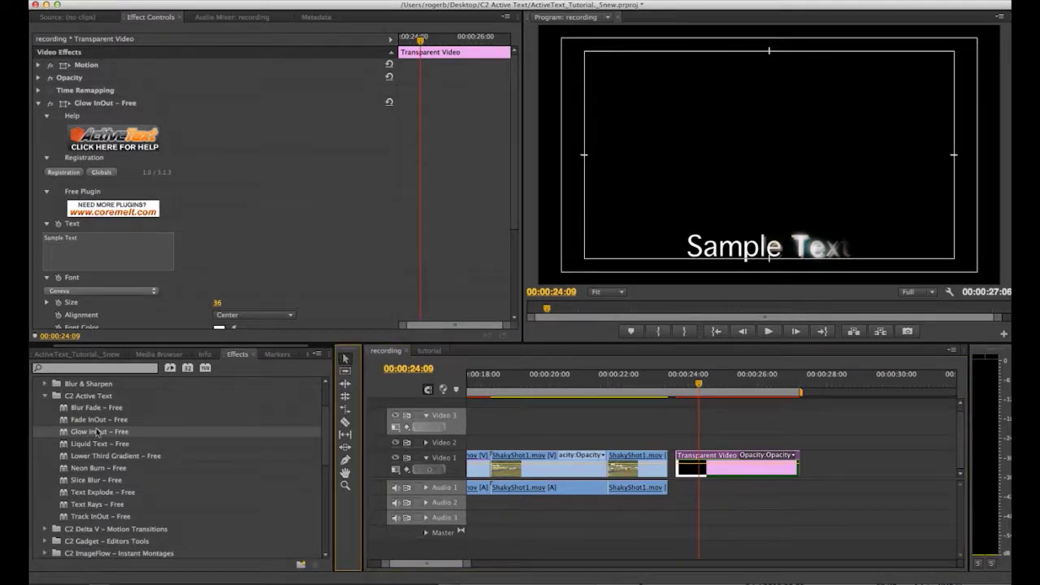
{"action": "left_click_drag", "start_coordinate": [97, 434], "coordinate": [516, 469]}
{"action": "left_click", "coordinate": [509, 389]}
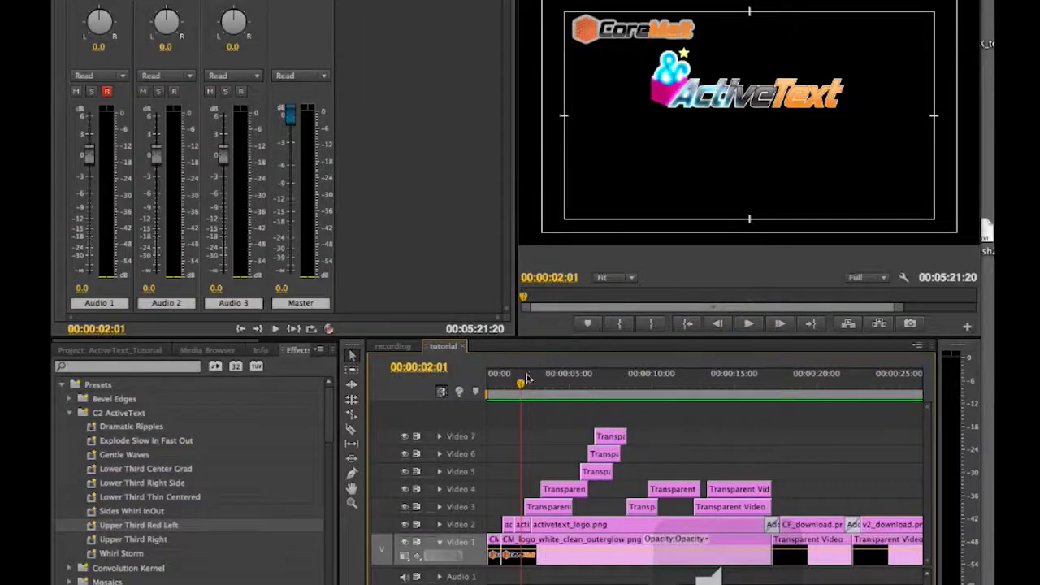
Play the tutorial sequence's ActiveText demo from 00:00:00:00
{"action": "left_click_drag", "start_coordinate": [514, 388], "coordinate": [485, 391]}
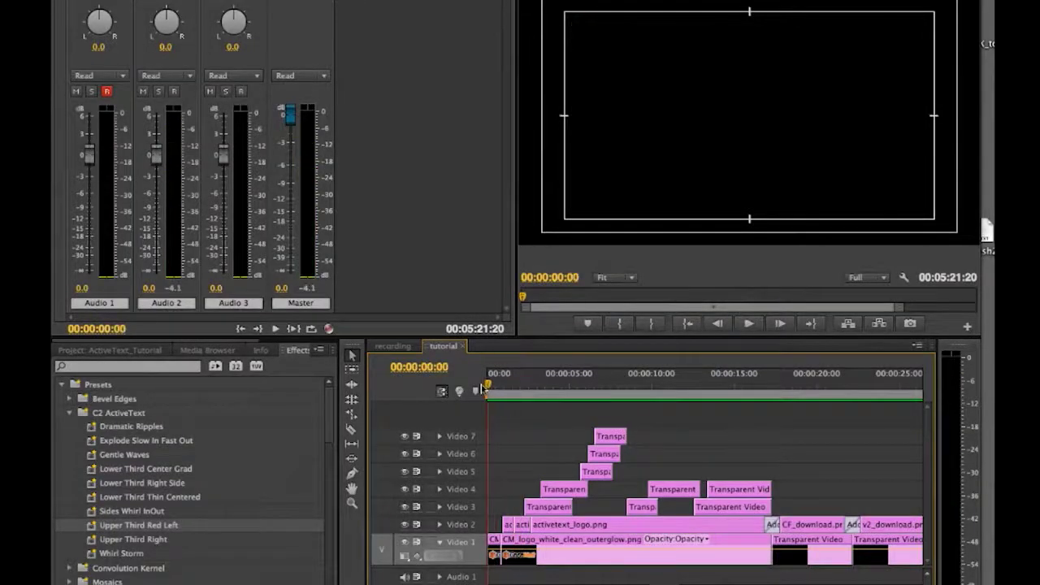
{"action": "key", "text": "space"}
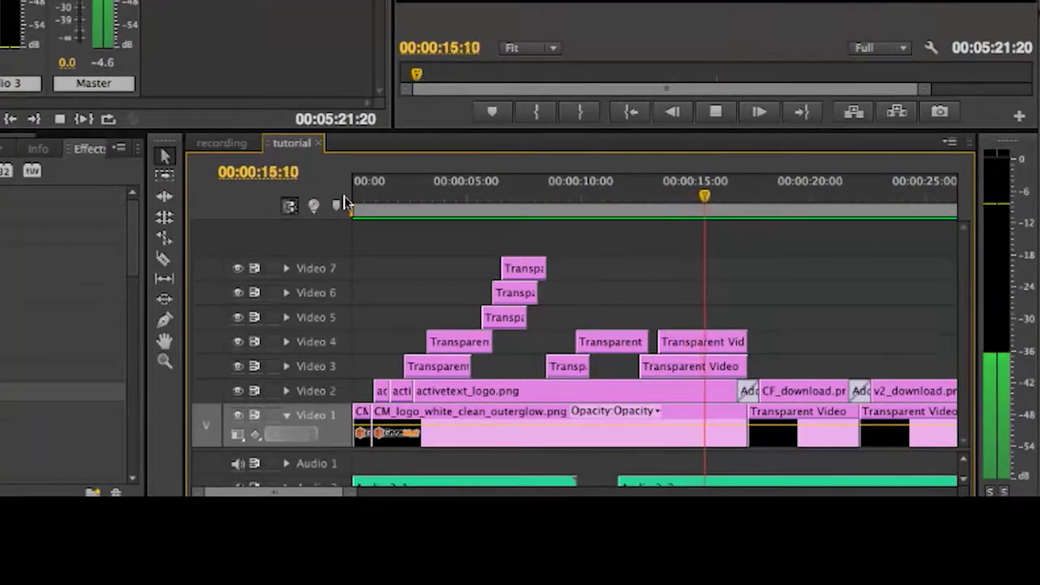
Stop the tutorial sequence's playback at 00:00:09:03
{"action": "key", "text": "space"}
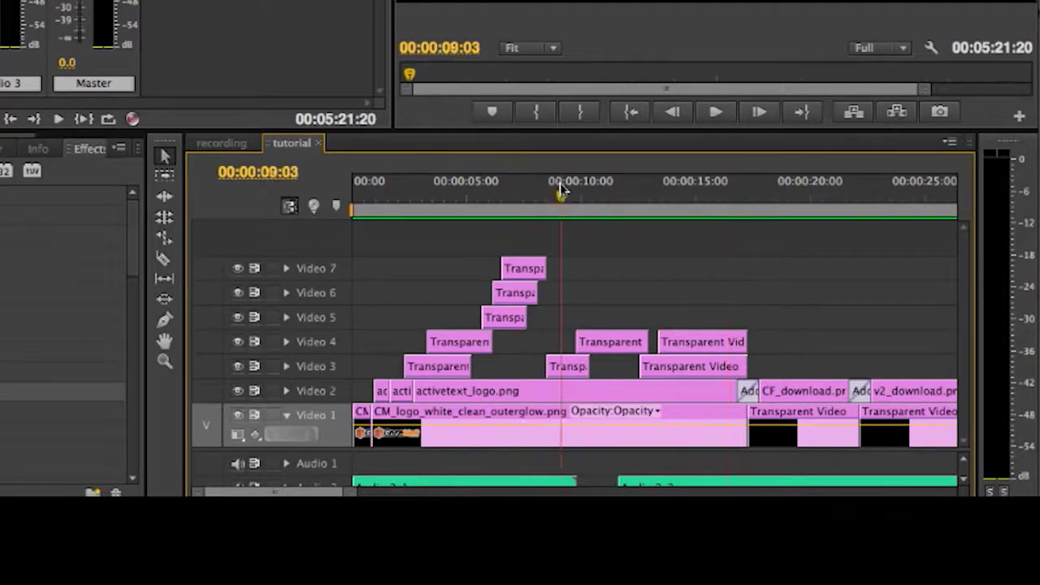